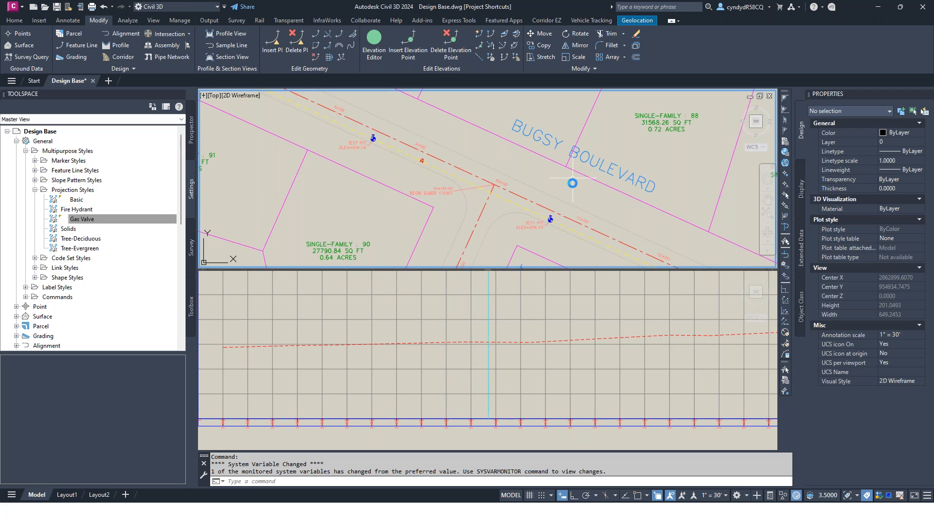
# Step: Examine the existing gas line polyline and the nearby gas valve symbol along Bugsy Boulevard in the plan view
pyautogui.scroll(2, 455, 173)
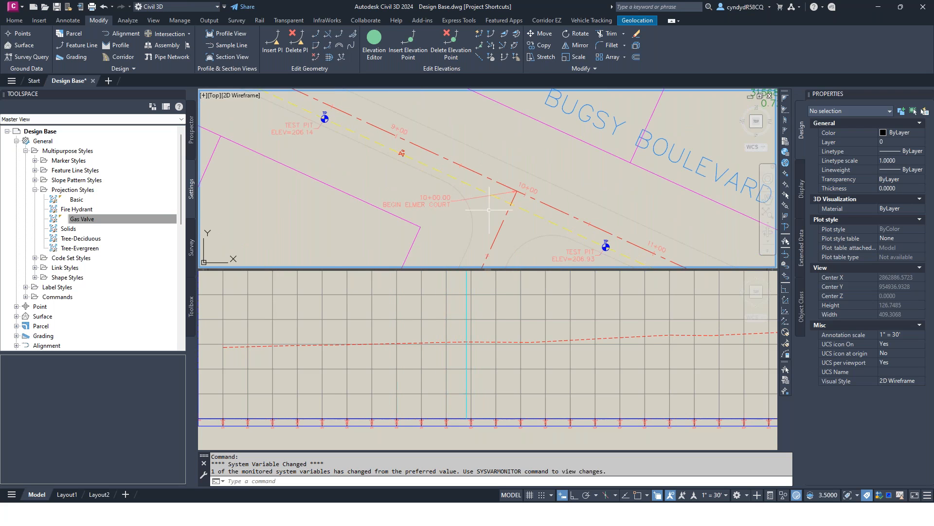
pyautogui.click(447, 177)
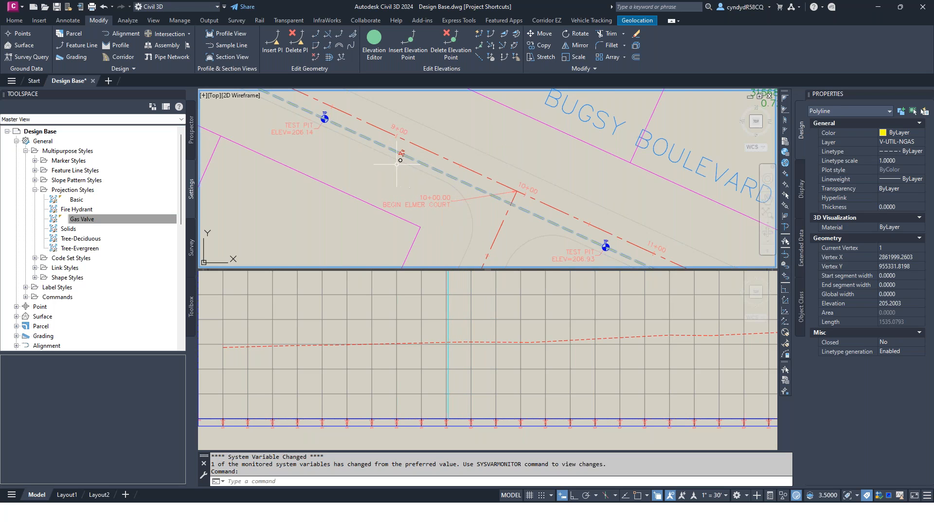
pyautogui.scroll(2, 396, 159)
pyautogui.scroll(2, 396, 155)
pyautogui.press('Escape')
pyautogui.click(405, 138)
pyautogui.press('Escape')
pyautogui.scroll(-2, 494, 165)
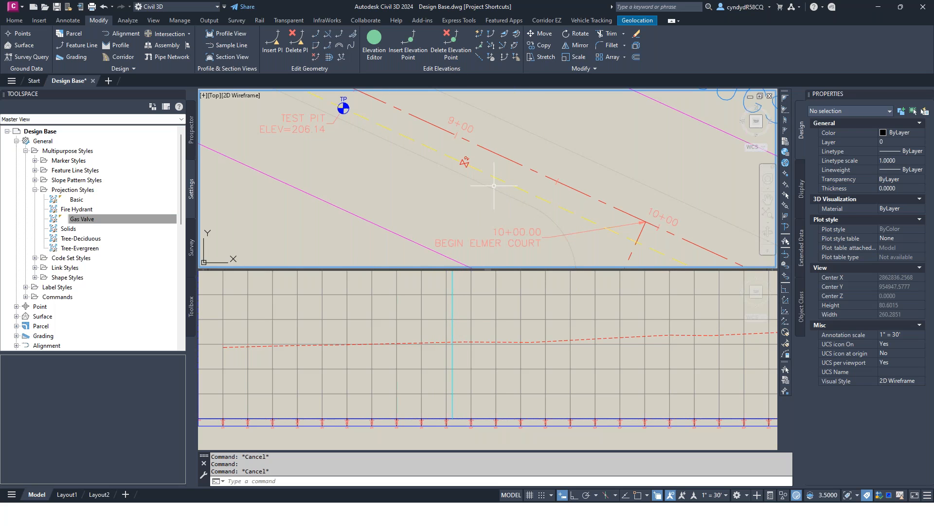
pyautogui.moveTo(494, 185)
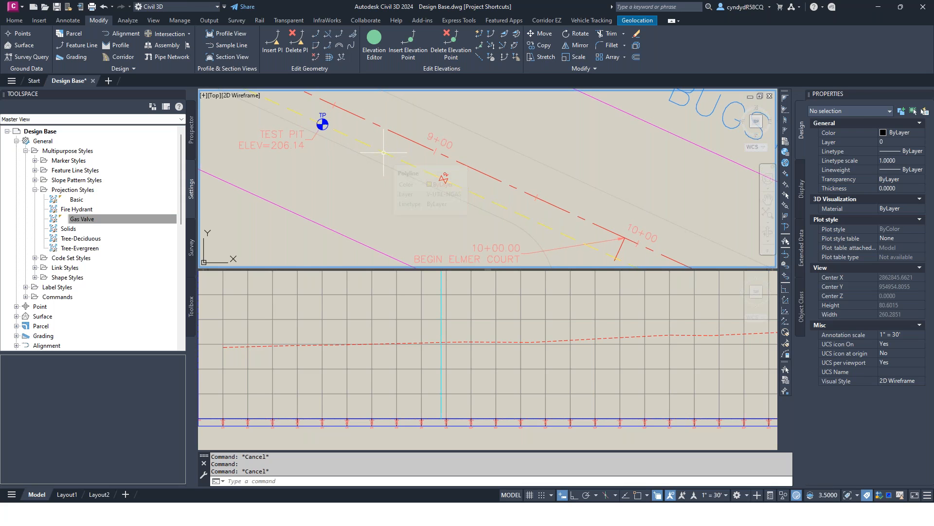
# Step: Convert the gas polyline to a feature line in Site 1 with the Existing Natural Gas Line style, erasing the original and assigning elevations
pyautogui.click(383, 152)
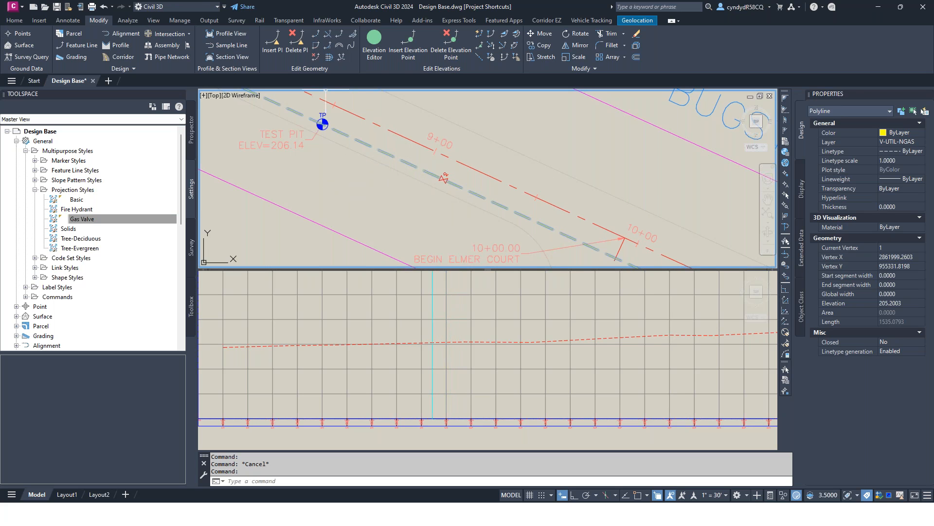
pyautogui.click(14, 19)
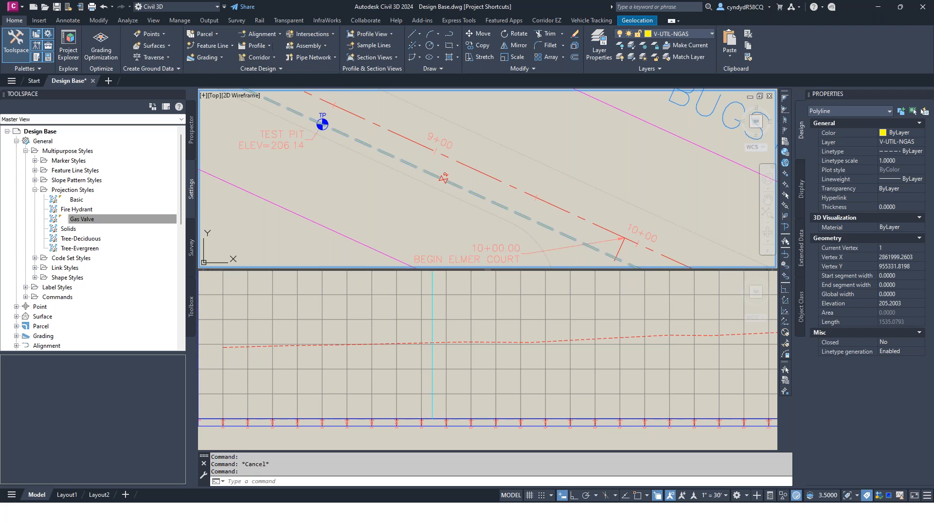
pyautogui.click(214, 46)
pyautogui.click(256, 86)
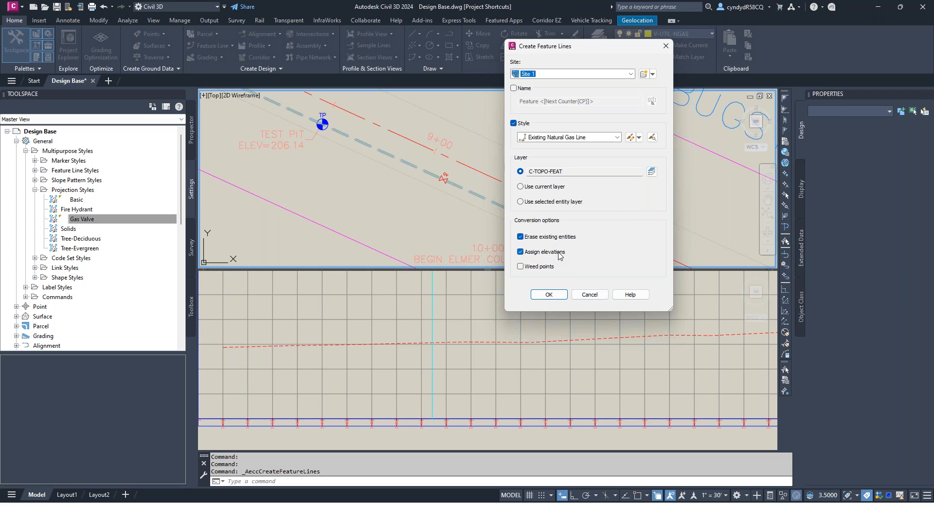
pyautogui.click(549, 295)
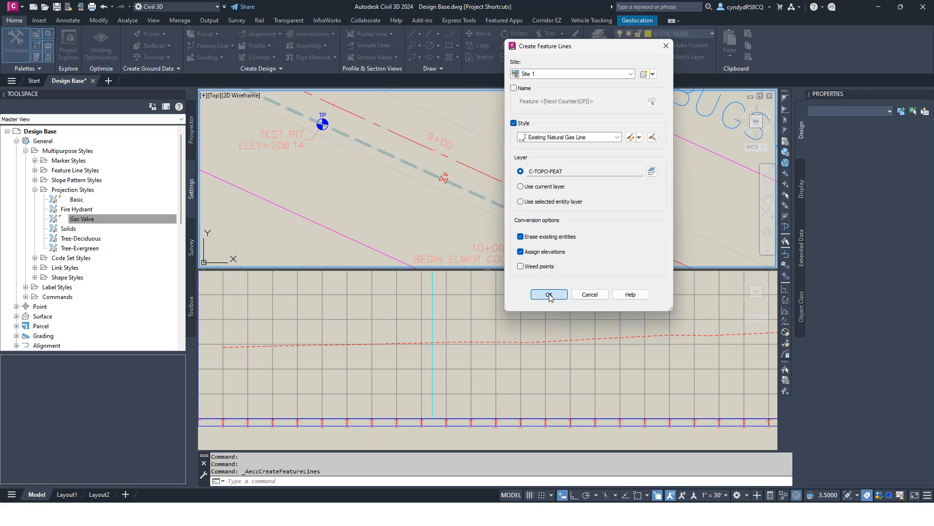
# Step: Assign the feature line's elevations from the Terrain Existing surface with intermediate grade breaks and a relative elevation of -3.5 feet
pyautogui.click(381, 192)
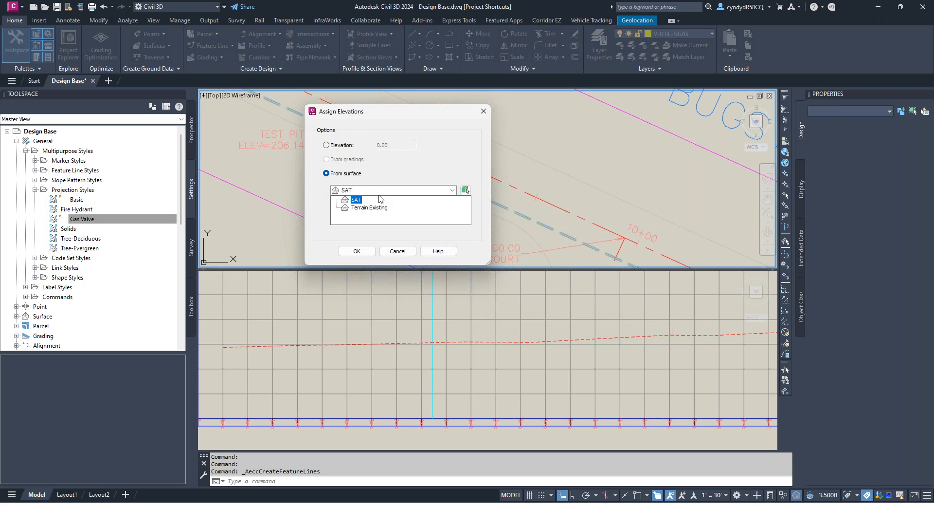
pyautogui.click(371, 208)
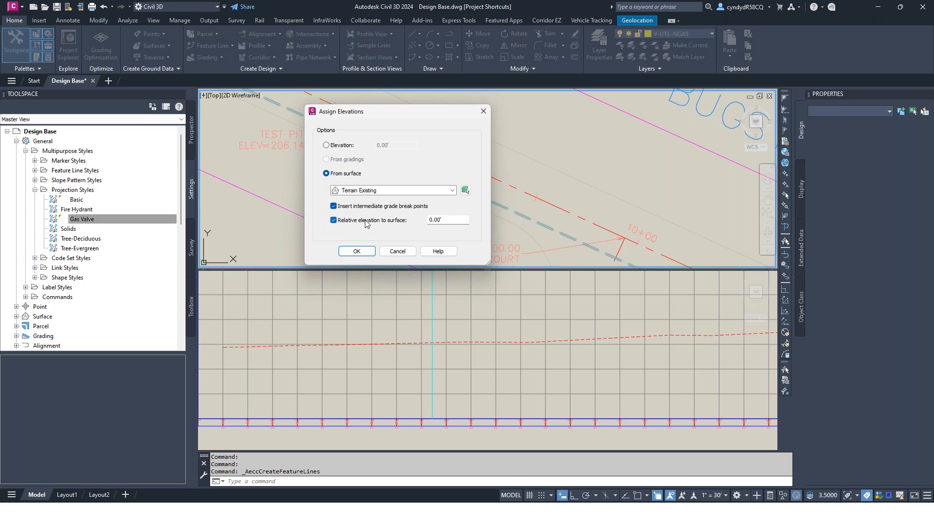
pyautogui.moveTo(451, 220); pyautogui.dragTo(422, 219)
pyautogui.write('-3.5')
pyautogui.click(368, 253)
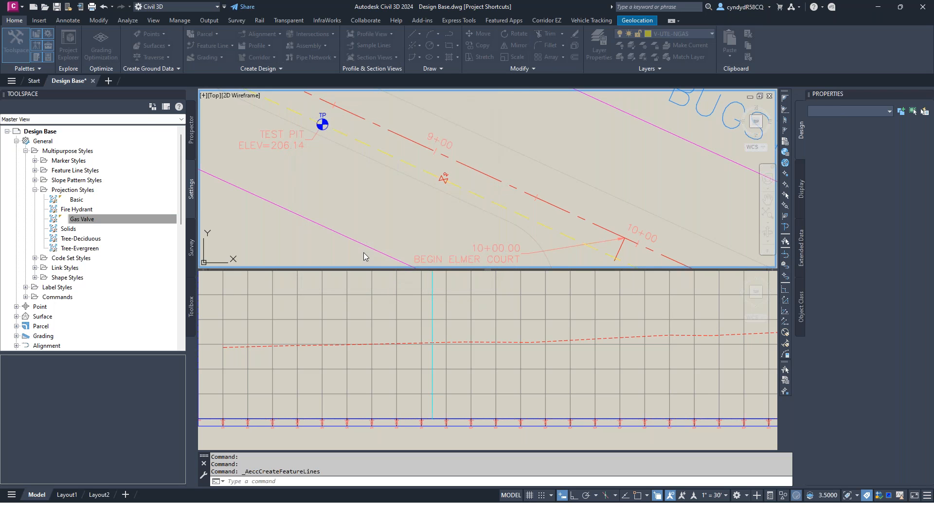
# Step: Check the new gas feature line's elevation points and properties in the plan view
pyautogui.click(430, 172)
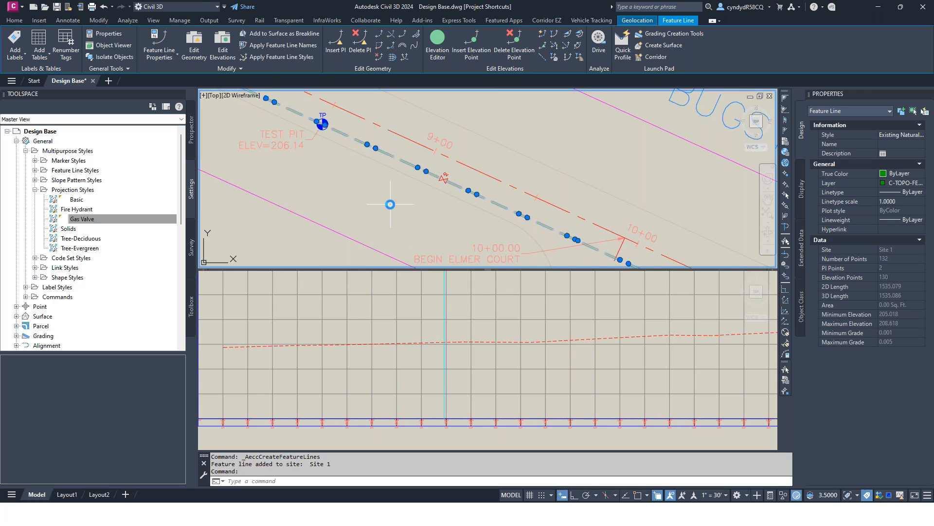
pyautogui.press('Escape')
pyautogui.press('Escape')
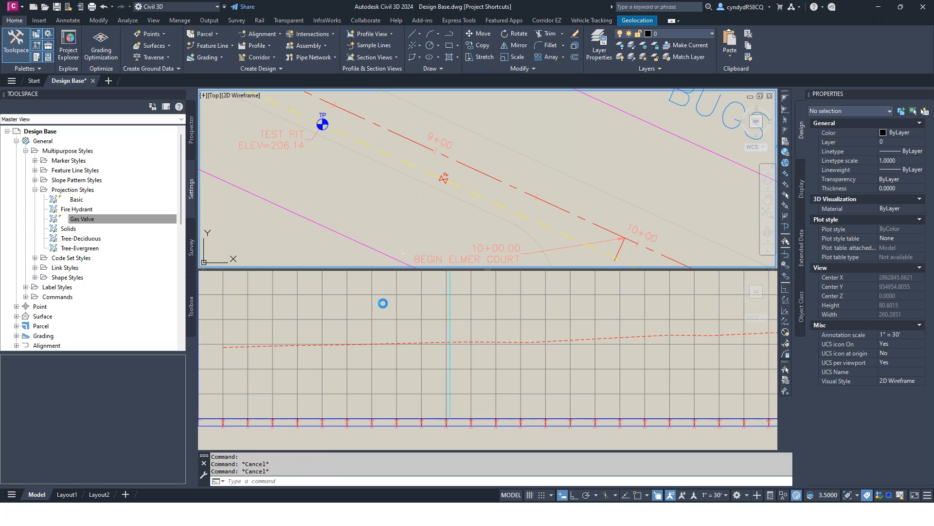
# Step: Start Project Objects To Profile View for the Bugsy Boulevard profile view and choose the gas feature line in plan
pyautogui.click(403, 316)
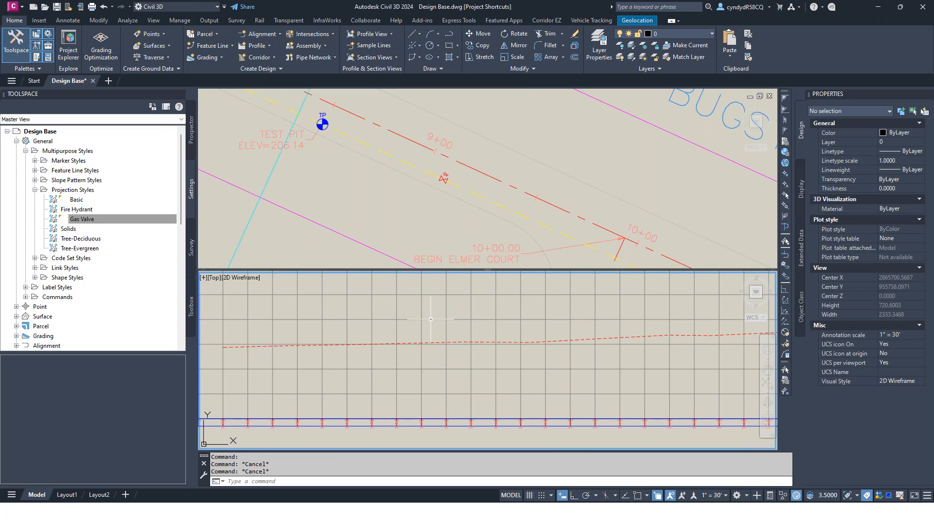
pyautogui.click(376, 339)
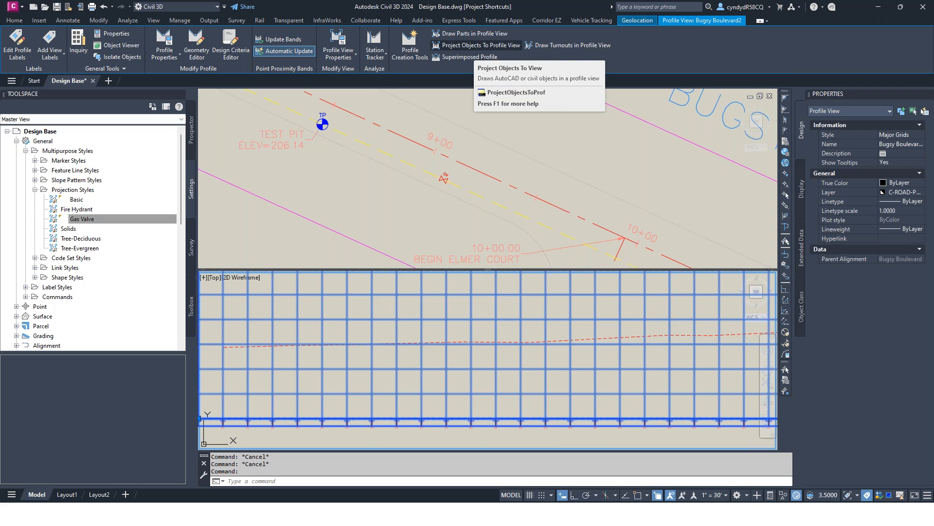
pyautogui.click(476, 45)
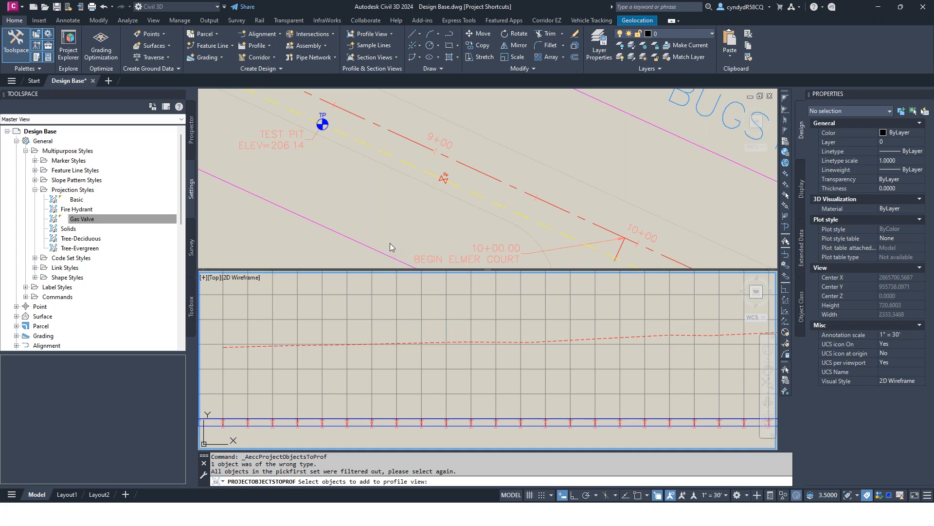
pyautogui.click(413, 197)
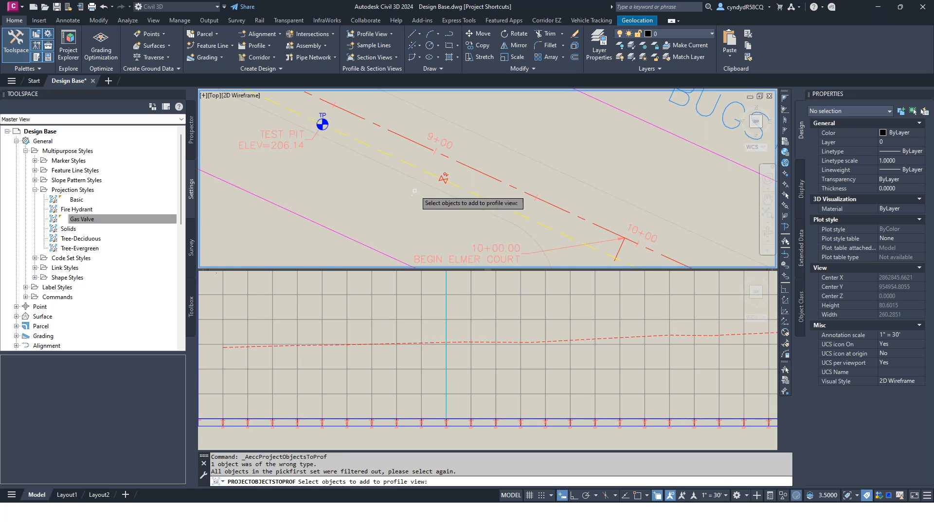
pyautogui.click(459, 186)
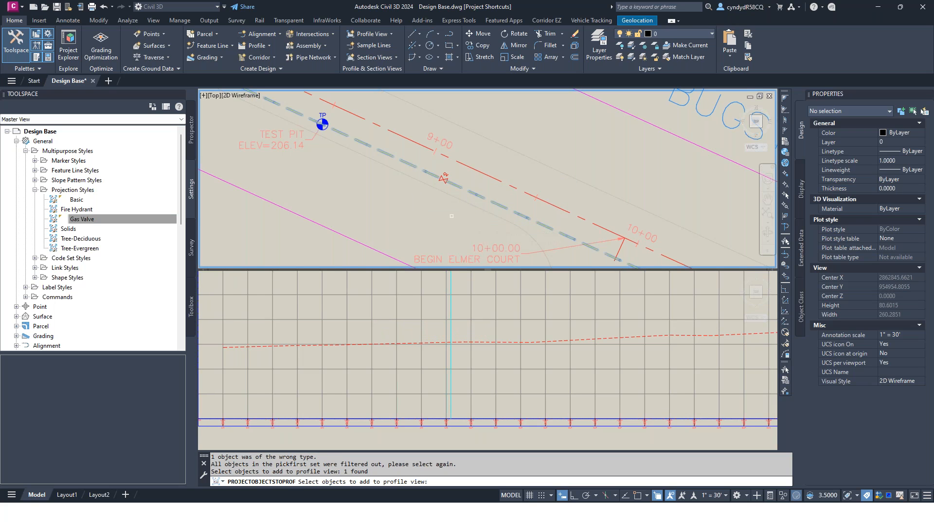
pyautogui.press('Return')
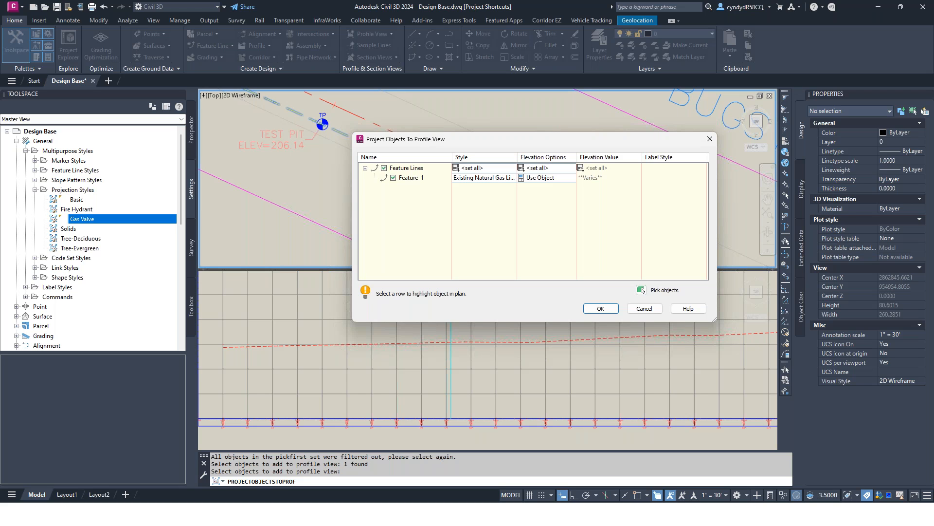
# Step: Project the feature line into the profile view with the Existing Natural Gas Line style and the Use Object elevation option
pyautogui.click(452, 177)
pyautogui.click(551, 177)
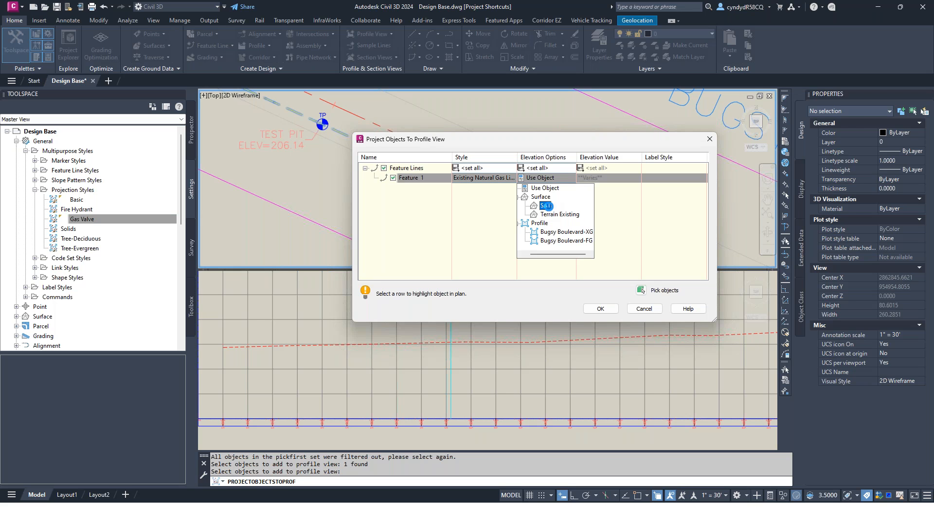
pyautogui.click(549, 203)
pyautogui.click(552, 213)
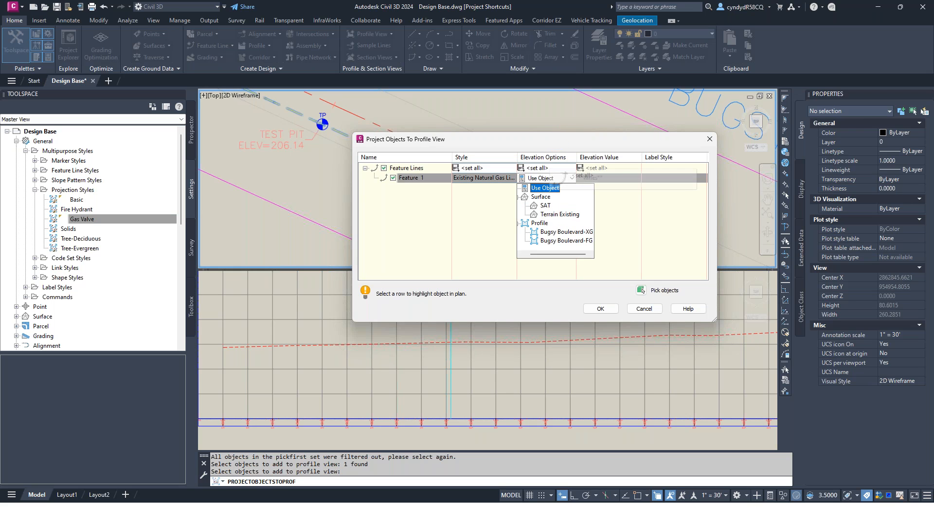
pyautogui.click(545, 187)
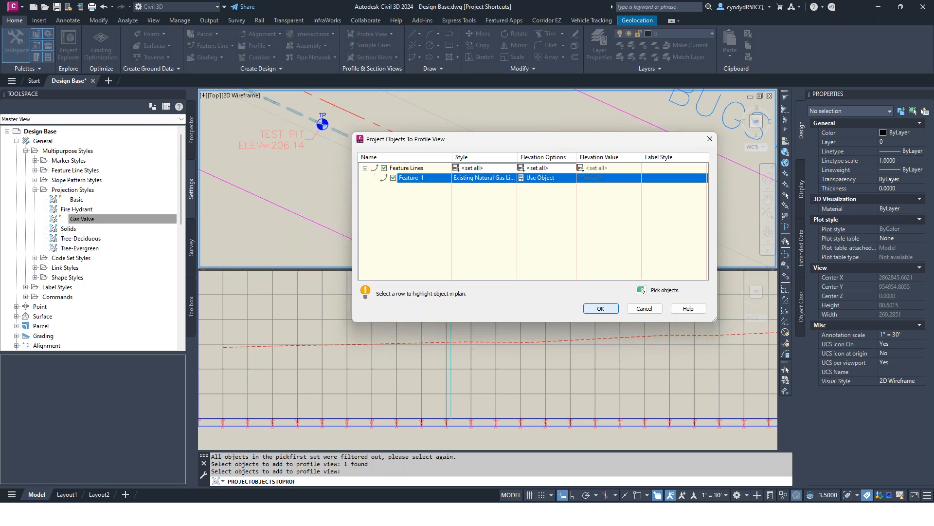
pyautogui.click(603, 311)
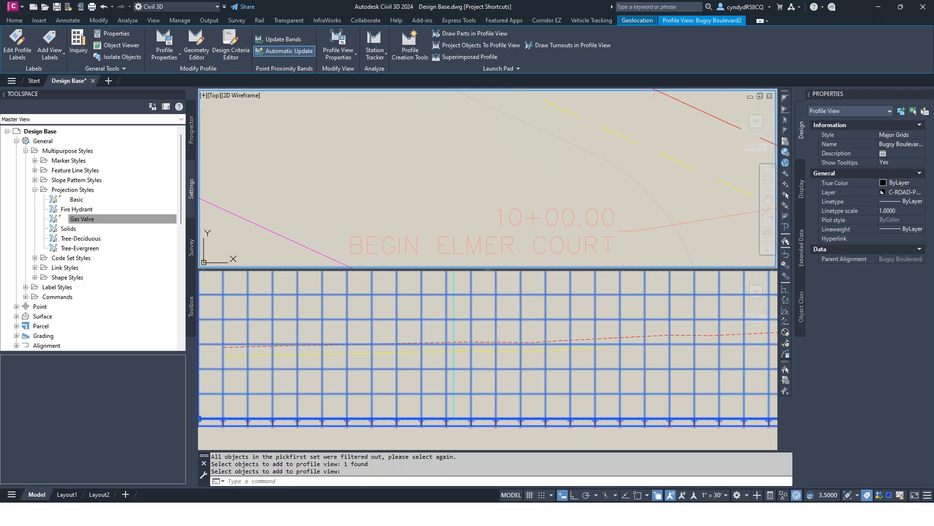
# Step: Examine the projected gas line and its grips in the profile view
pyautogui.scroll(2, 457, 358)
pyautogui.scroll(4, 464, 357)
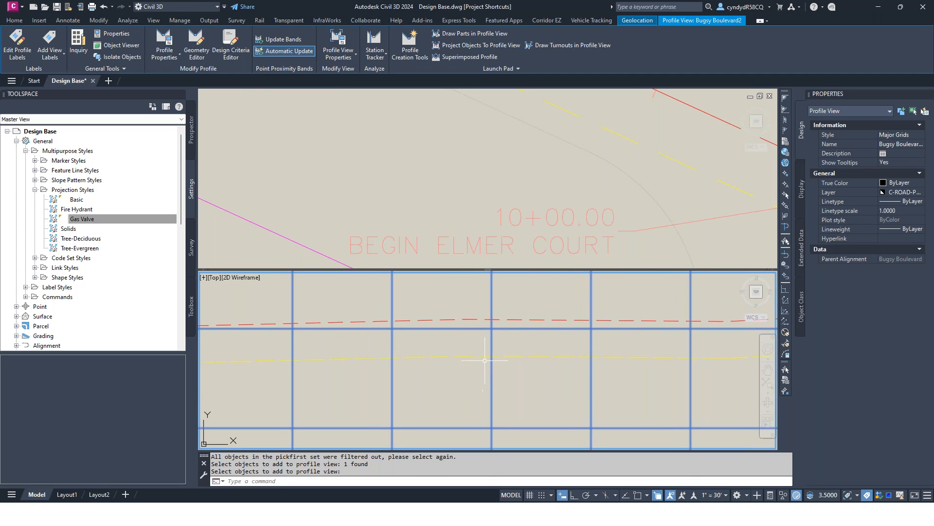
pyautogui.click(433, 358)
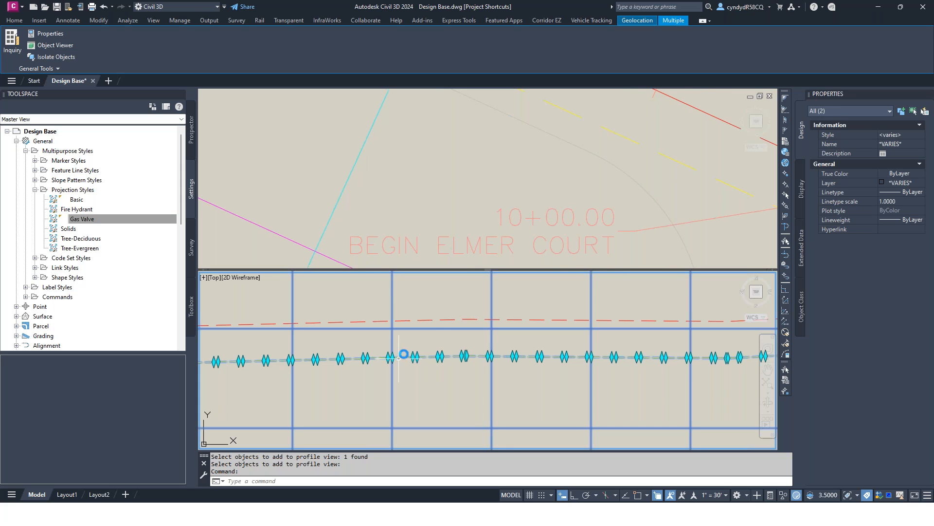
pyautogui.click(441, 356)
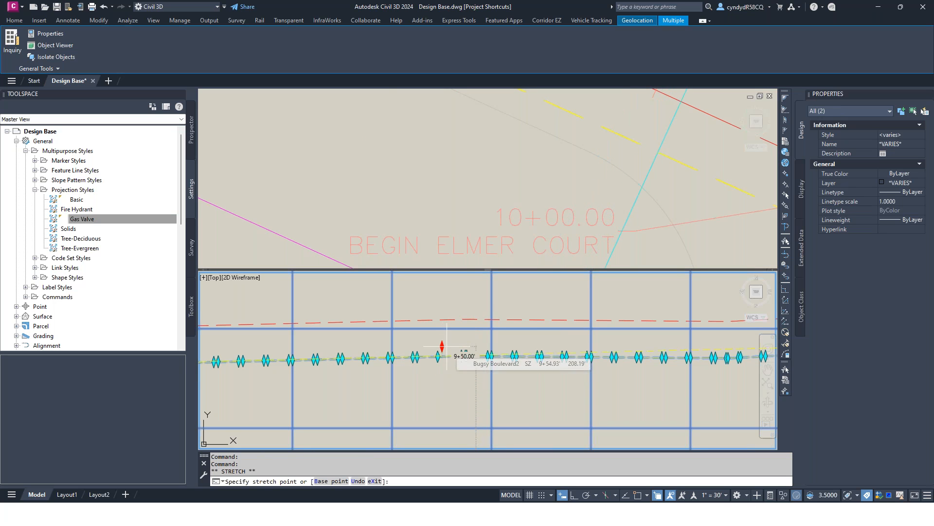
pyautogui.press('Escape')
pyautogui.press('Escape')
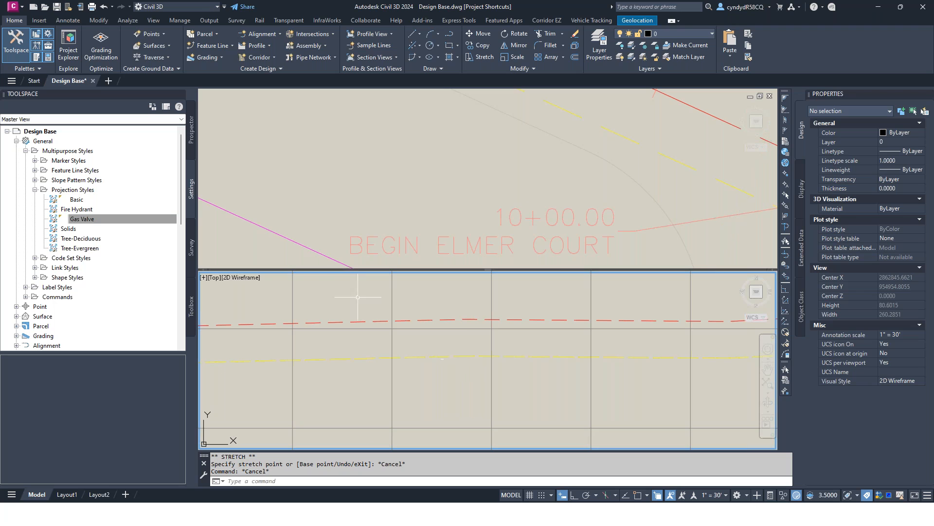
# Step: Look over the test pit points along the gas line in the plan view
pyautogui.click(545, 153)
pyautogui.scroll(-3, 545, 152)
pyautogui.scroll(-1, 525, 140)
pyautogui.moveTo(461, 124); pyautogui.dragTo(438, 189, button='middle')
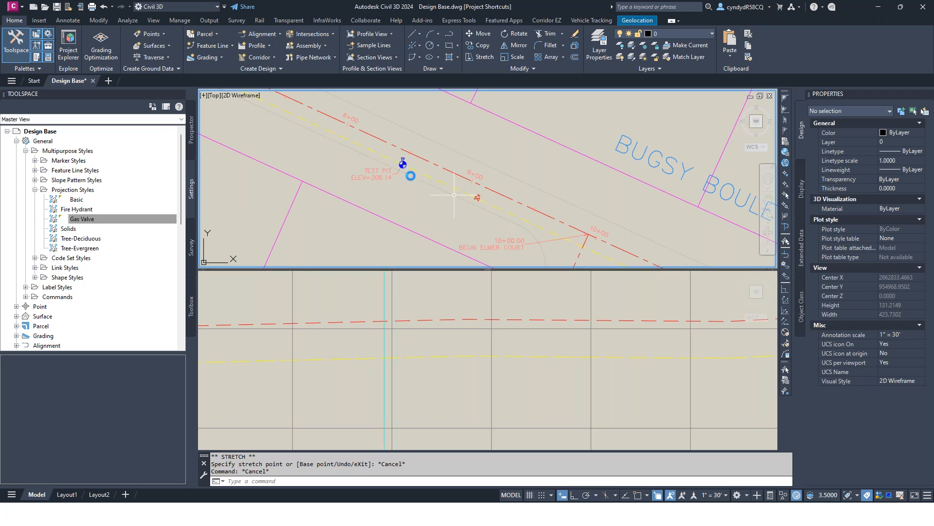
pyautogui.moveTo(345, 146); pyautogui.dragTo(473, 203, button='middle')
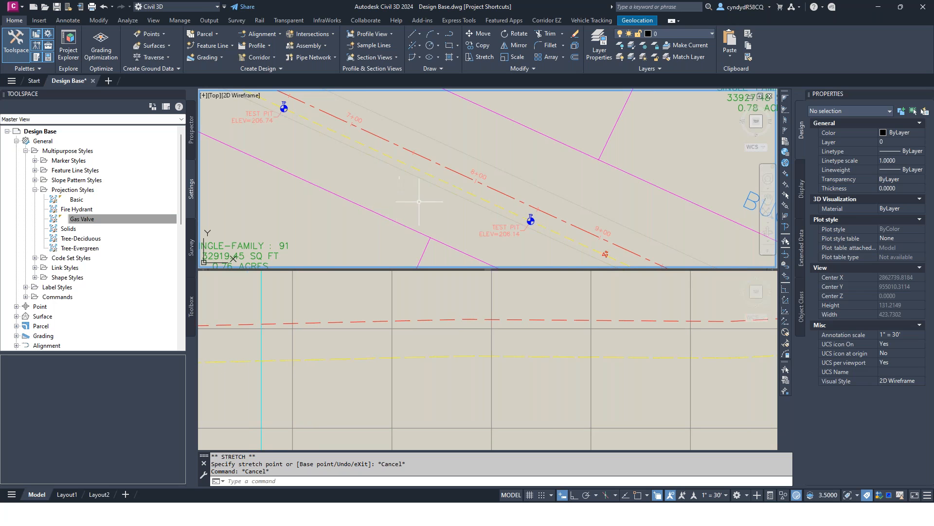
pyautogui.scroll(-2, 420, 202)
pyautogui.moveTo(359, 179); pyautogui.dragTo(315, 155, button='middle')
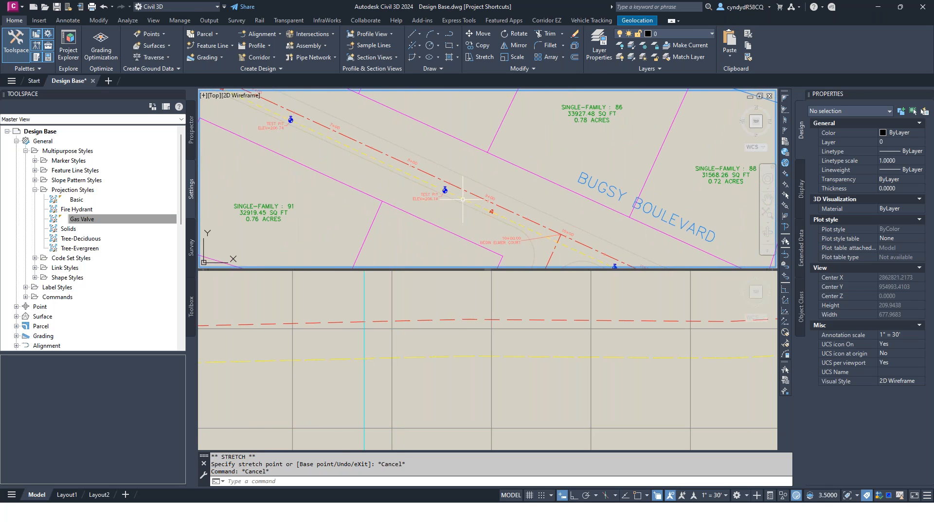
# Step: Inspect the properties of the test pit point between stations 8+00 and 9+00
pyautogui.scroll(4, 467, 198)
pyautogui.click(418, 166)
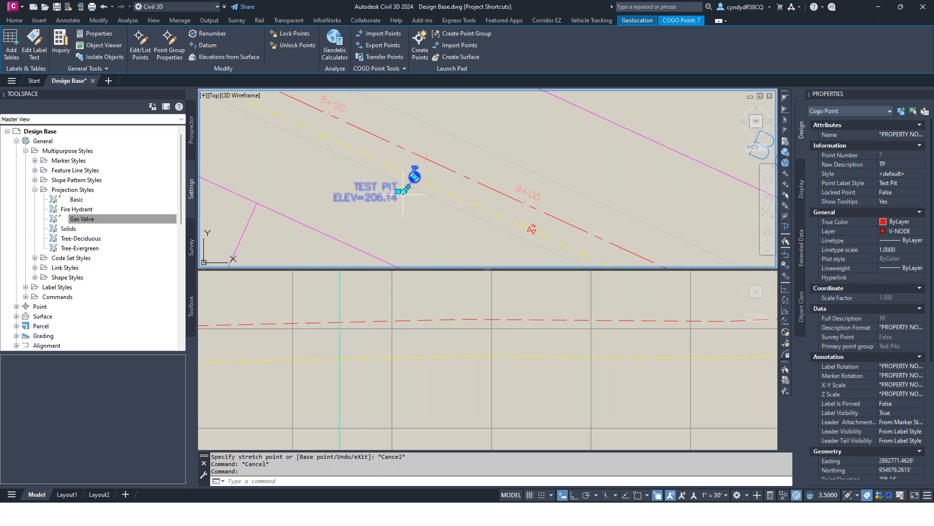
pyautogui.moveTo(417, 174)
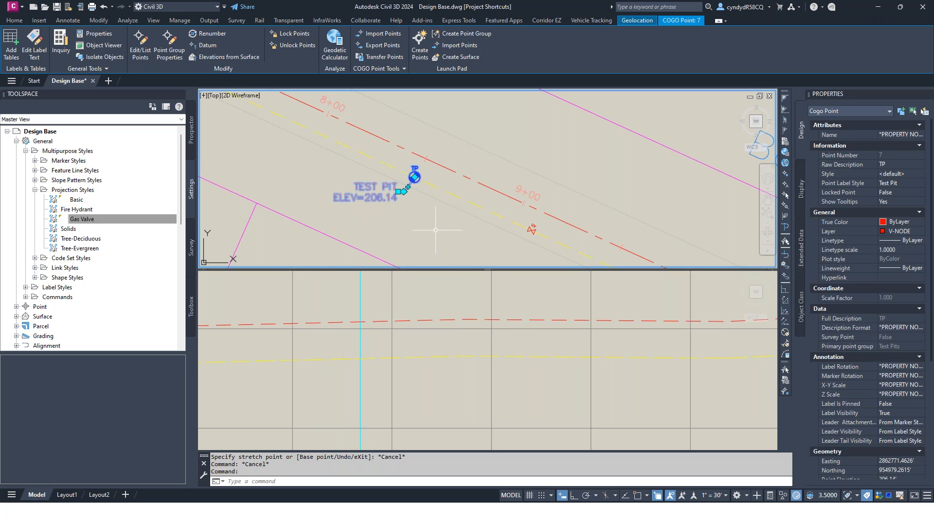
pyautogui.press('Escape')
pyautogui.press('Escape')
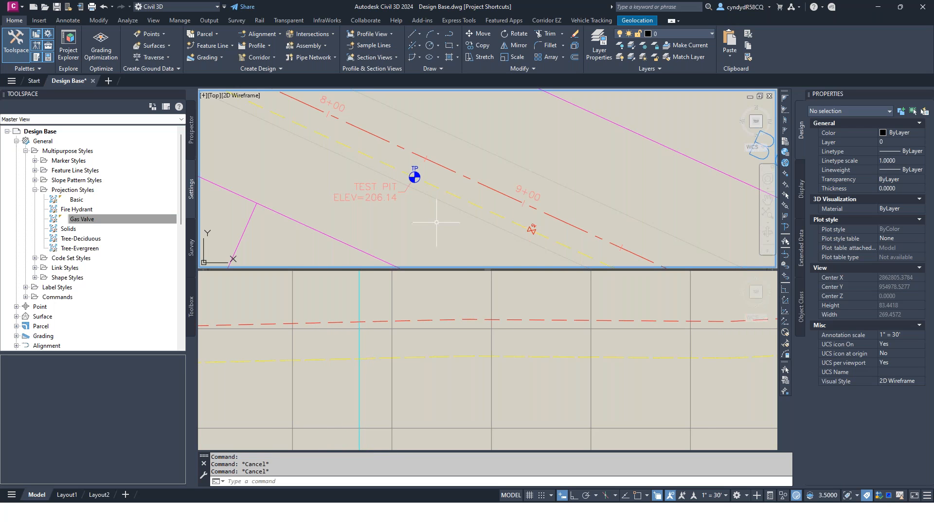
pyautogui.scroll(-2, 365, 195)
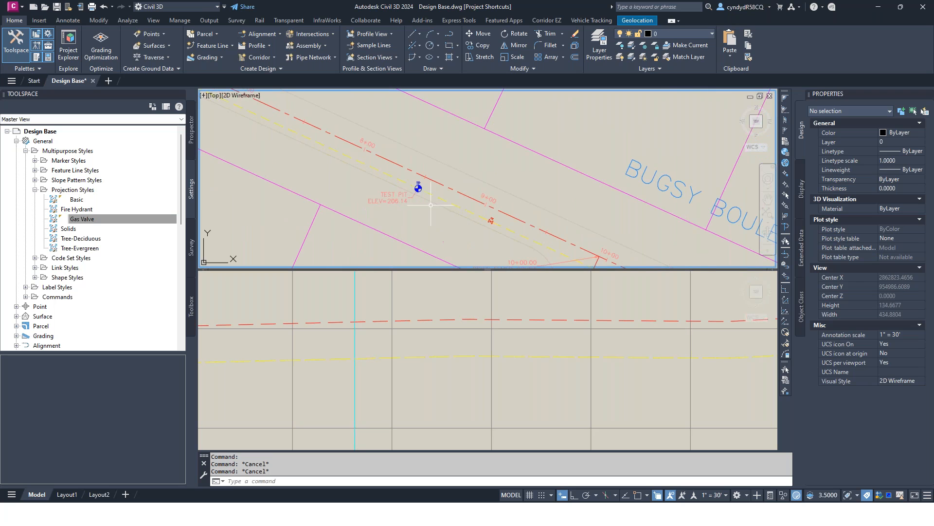
pyautogui.moveTo(400, 198)
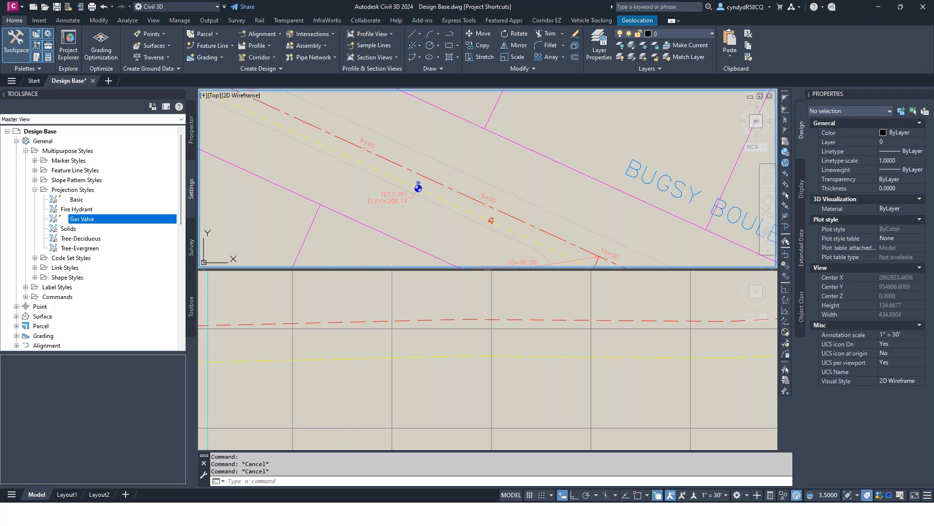
# Step: Select all points in the Test Pits point group and start projecting them into the profile view
pyautogui.click(191, 130)
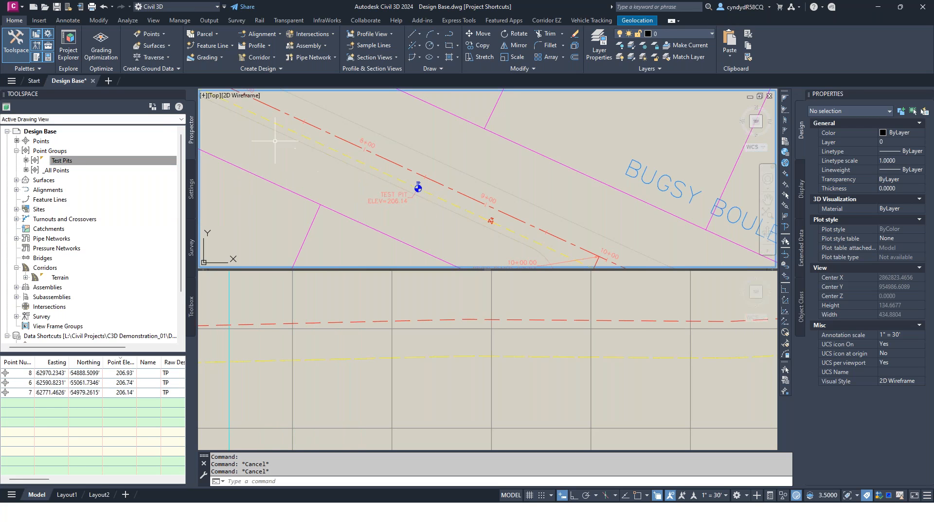
pyautogui.rightClick(86, 161)
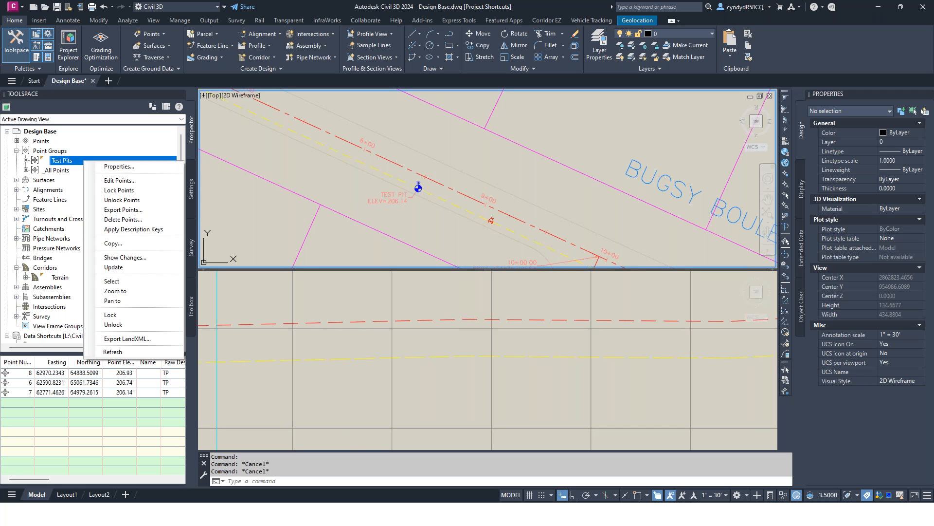
pyautogui.click(122, 281)
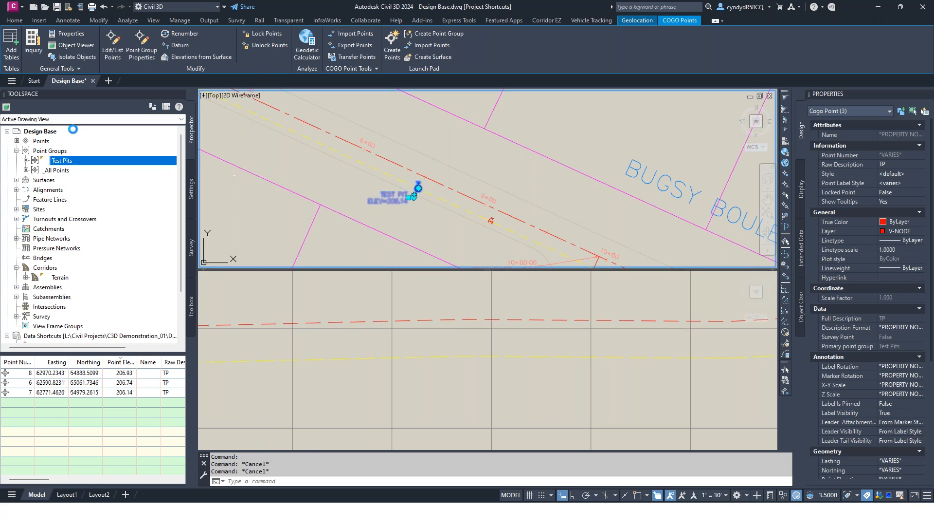
pyautogui.click(95, 22)
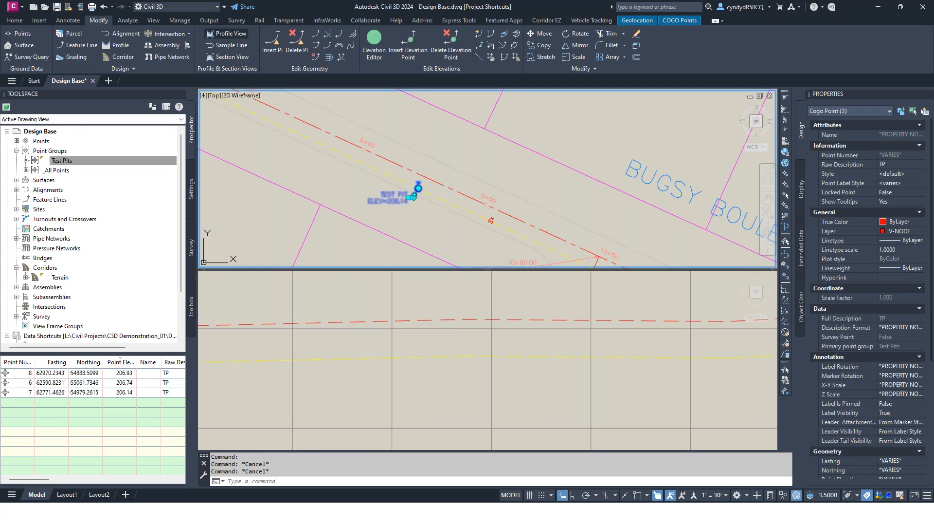
pyautogui.click(227, 34)
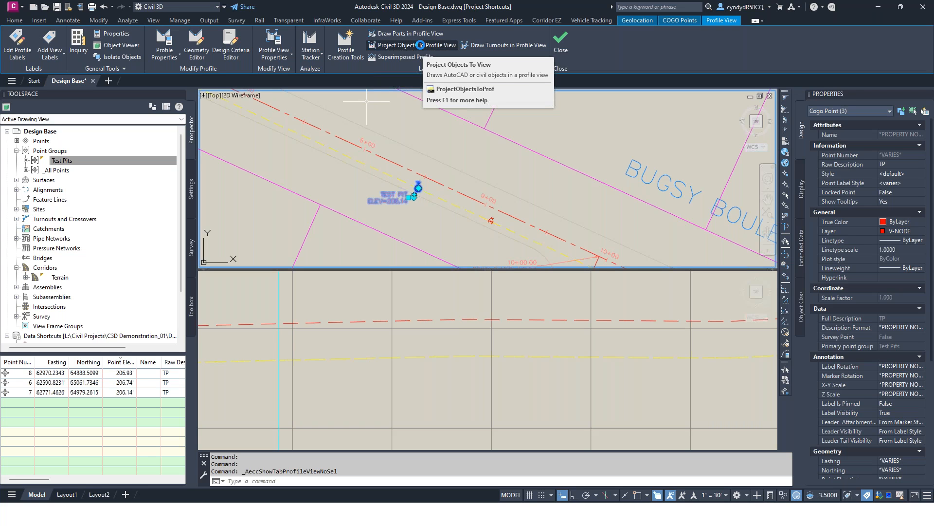
pyautogui.click(420, 44)
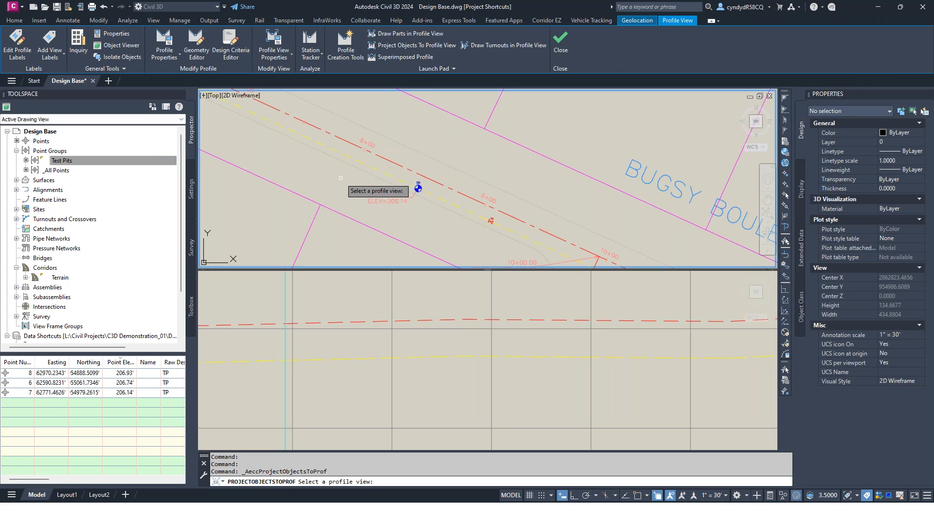
pyautogui.click(418, 347)
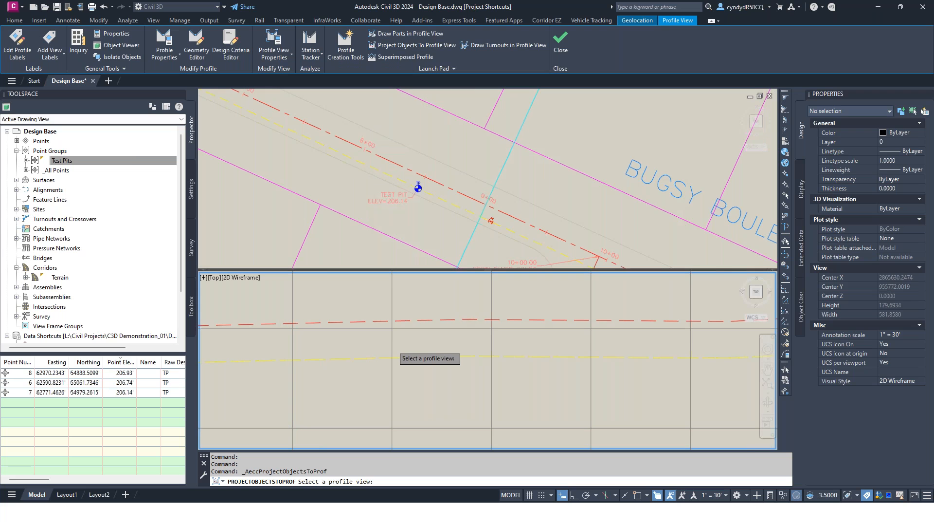
pyautogui.click(395, 353)
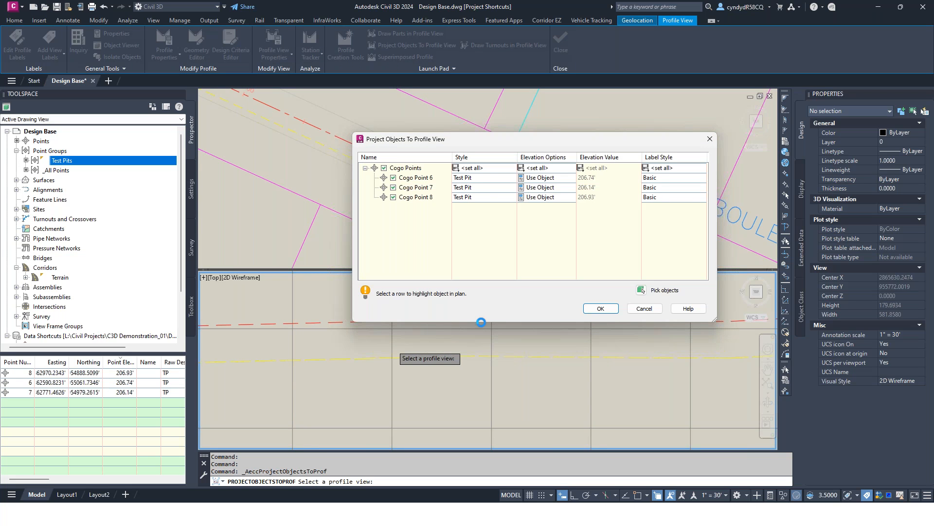
# Step: Set the label style of all test pit points to Points and project them with the Test Pit style and Use Object elevations
pyautogui.moveTo(596, 142); pyautogui.dragTo(503, 132)
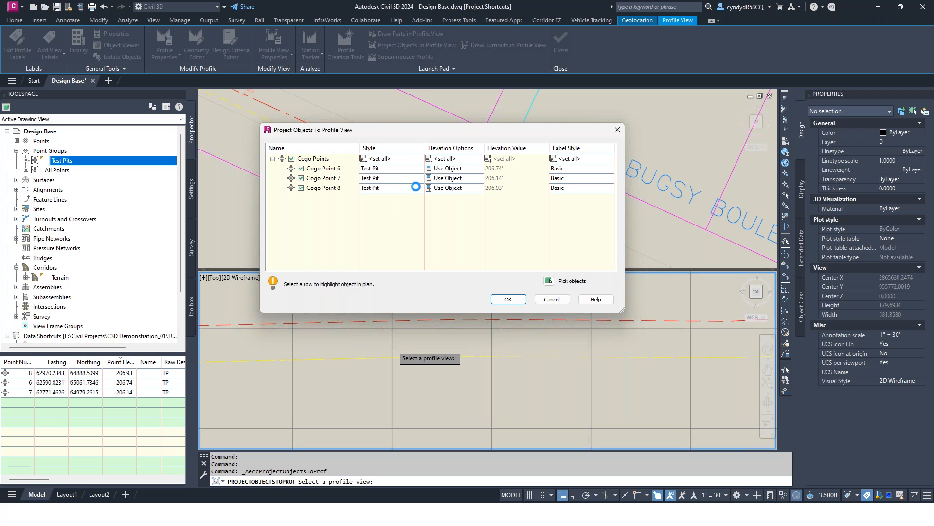
pyautogui.click(381, 158)
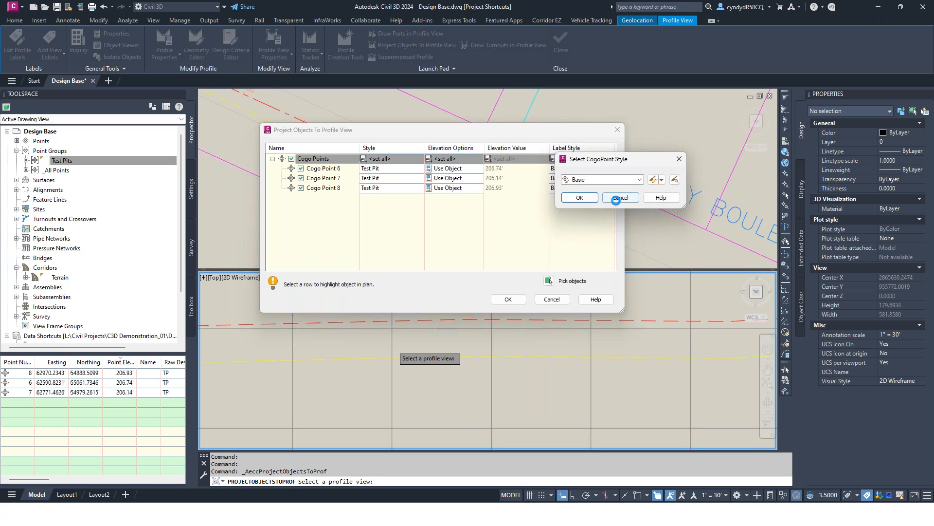
pyautogui.click(610, 198)
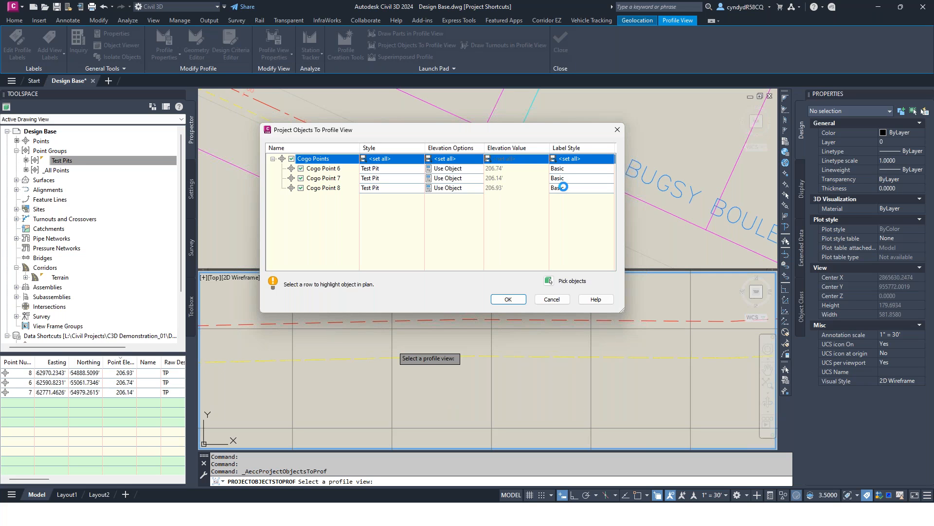
pyautogui.click(567, 158)
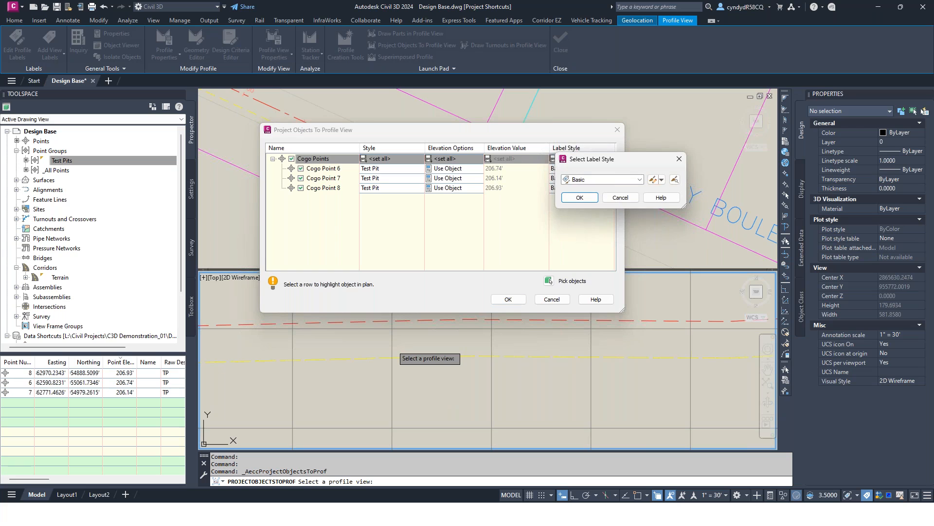
pyautogui.click(640, 179)
pyautogui.press('Down')
pyautogui.press('Down')
pyautogui.press('Down')
pyautogui.press('Down')
pyautogui.press('Up')
pyautogui.press('Up')
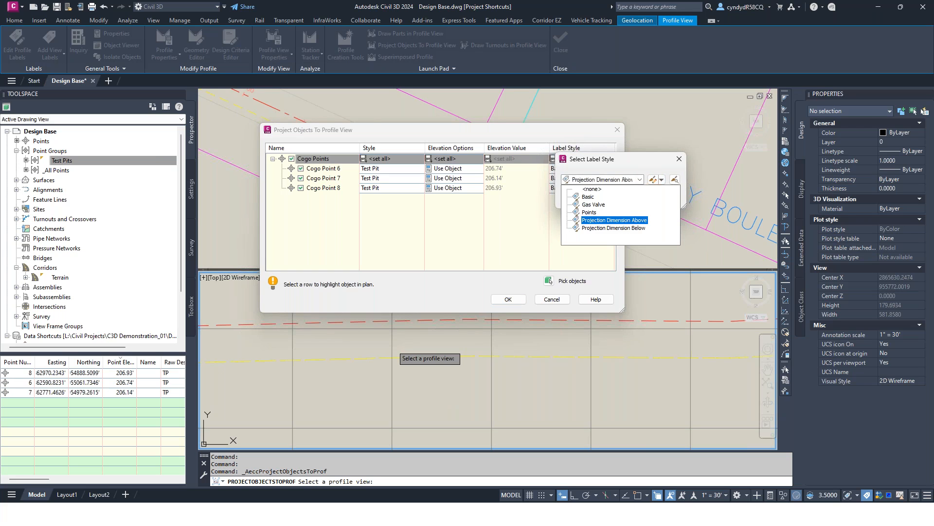
pyautogui.press('Return')
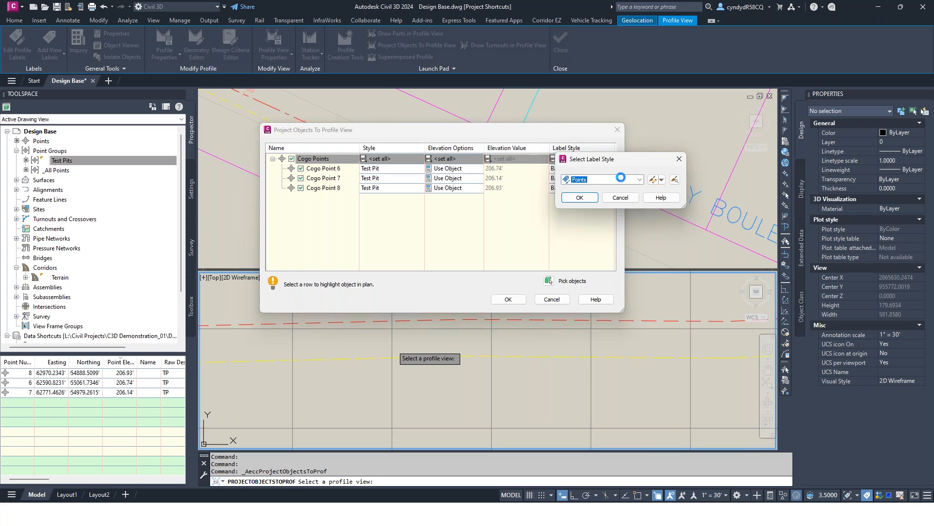
pyautogui.click(580, 198)
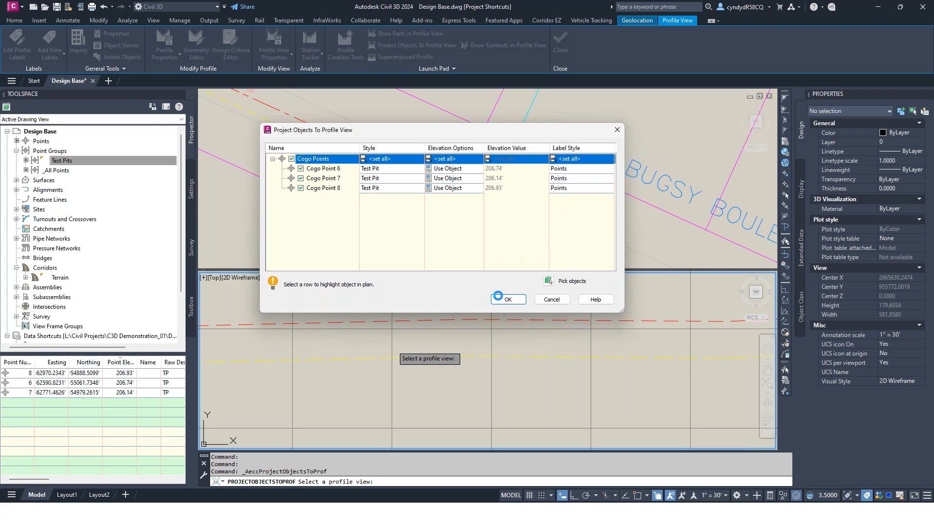
pyautogui.click(508, 299)
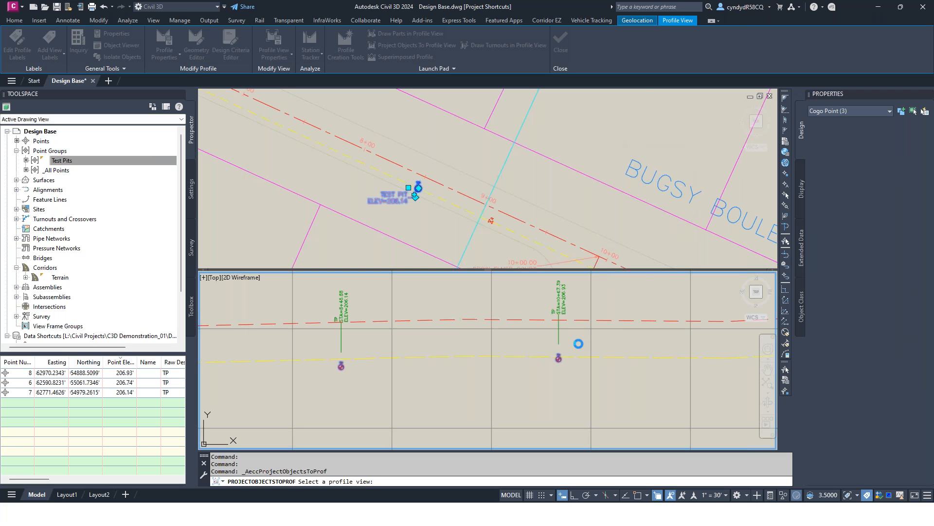
# Step: Raise the projected gas line's elevation point at station 6+50 to the test pit marker's center, and raise the adjacent point before it
pyautogui.scroll(4, 565, 365)
pyautogui.moveTo(521, 373); pyautogui.dragTo(681, 334, button='middle')
pyautogui.scroll(-4, 681, 335)
pyautogui.moveTo(378, 335); pyautogui.dragTo(523, 355, button='middle')
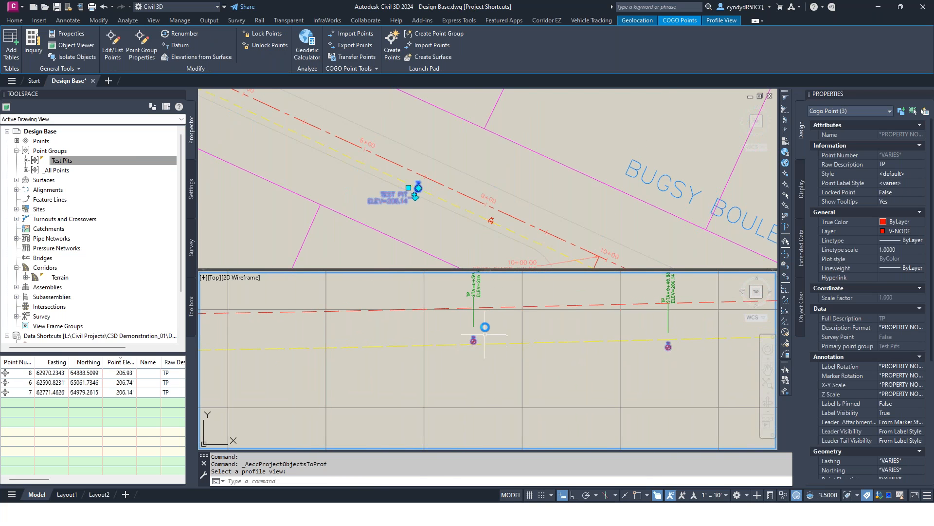
pyautogui.scroll(4, 483, 335)
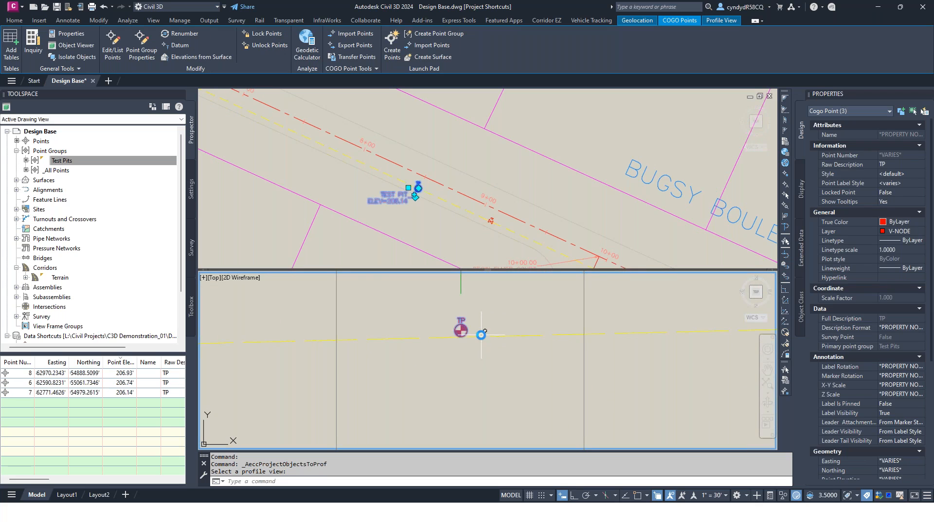
pyautogui.click(483, 333)
pyautogui.scroll(2, 462, 334)
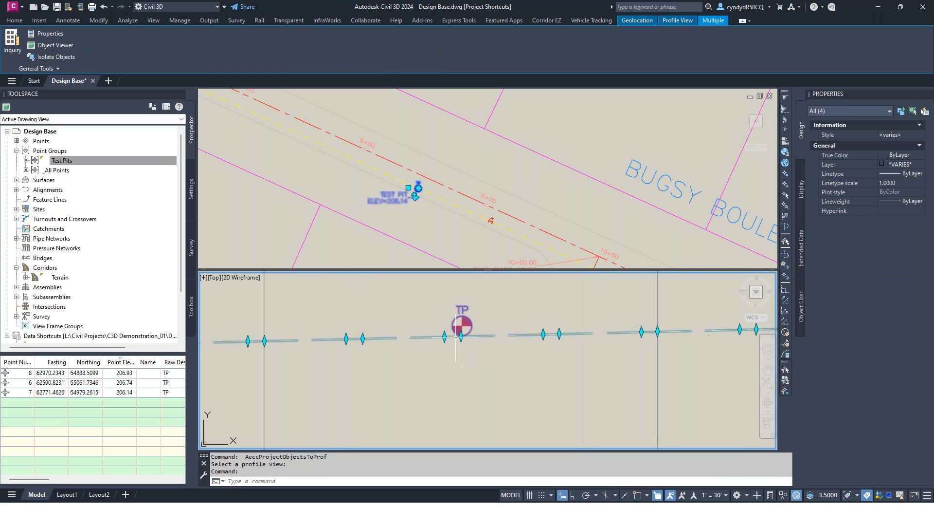
pyautogui.click(463, 335)
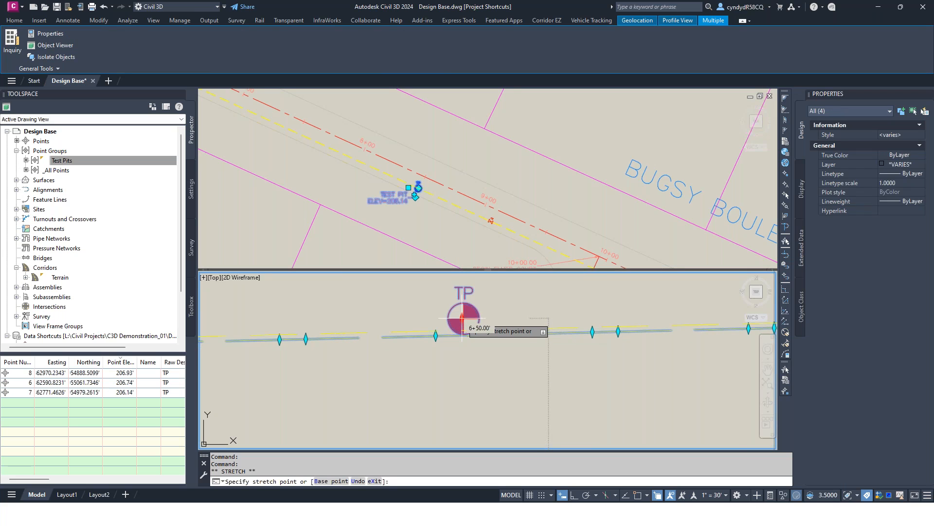
pyautogui.click(462, 319)
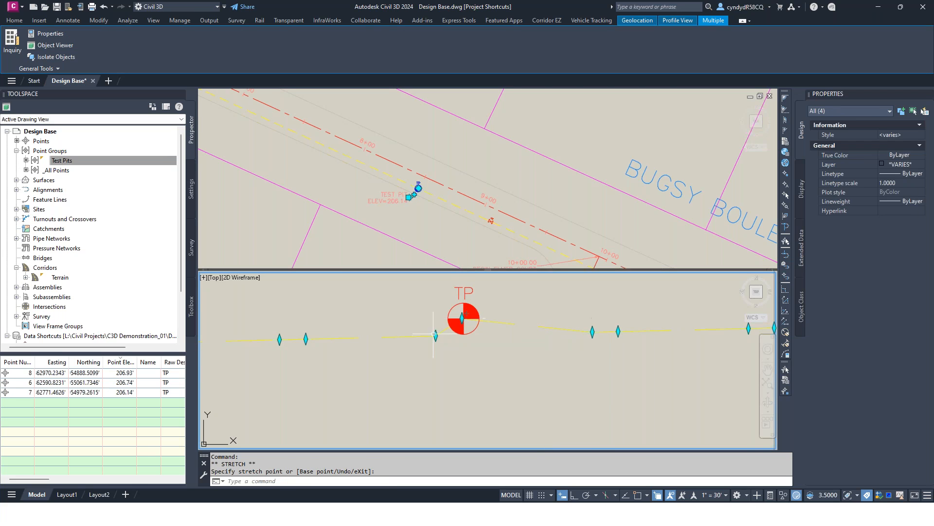
pyautogui.click(435, 334)
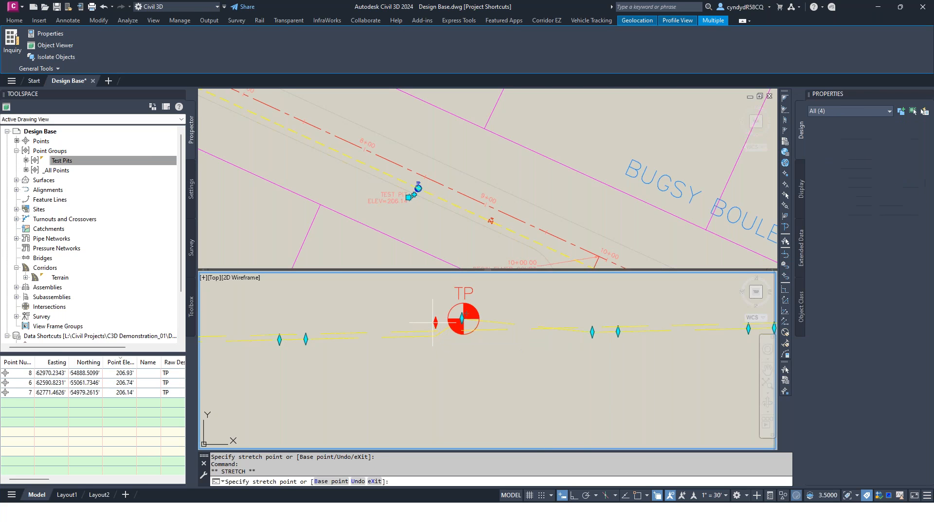
pyautogui.click(433, 322)
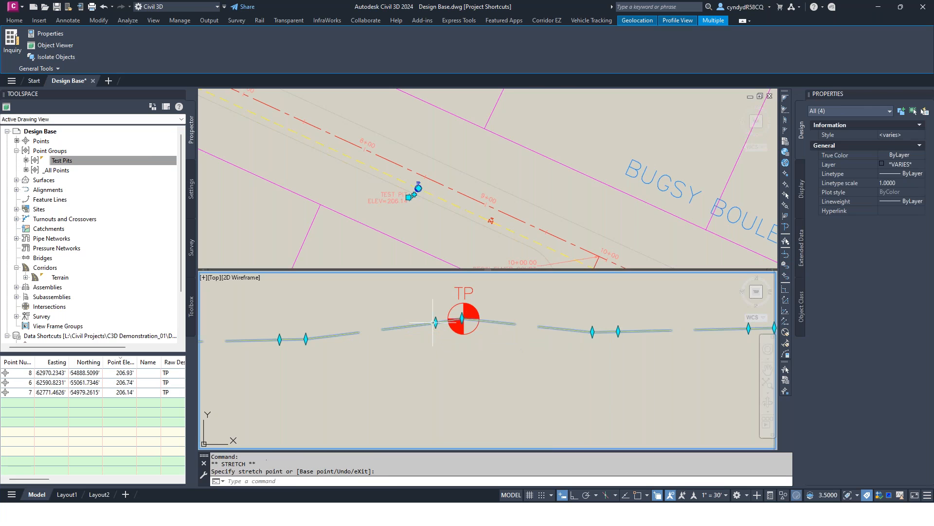
# Step: Inspect the gas feature line and its elevation points near the ELEV=206.14 test pit in the plan view
pyautogui.click(444, 170)
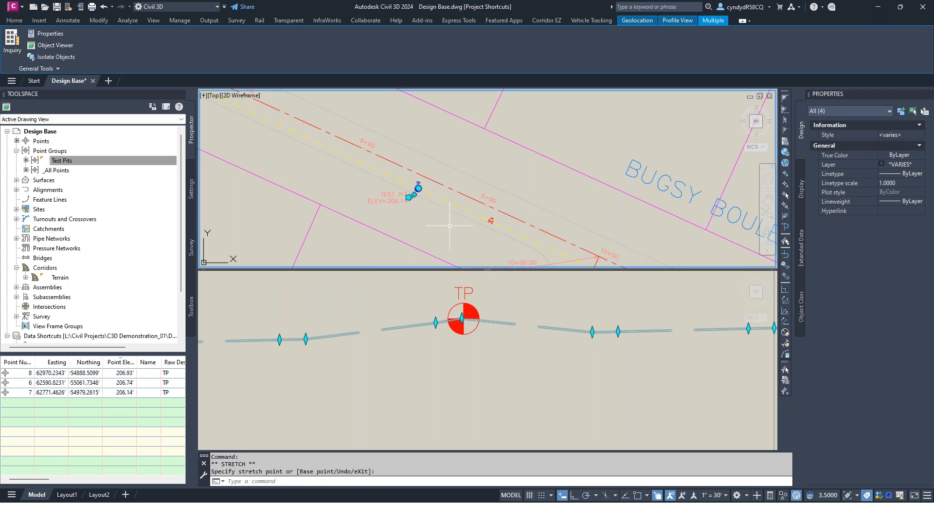
pyautogui.press('Escape')
pyautogui.press('Escape')
pyautogui.scroll(8, 410, 187)
pyautogui.moveTo(510, 204); pyautogui.dragTo(507, 163, button='middle')
pyautogui.click(505, 172)
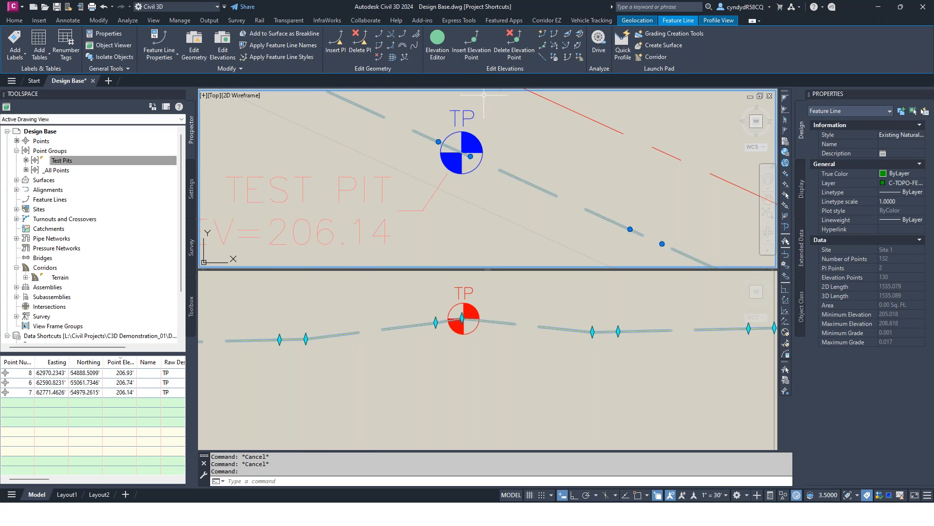
pyautogui.click(359, 49)
pyautogui.press('Escape')
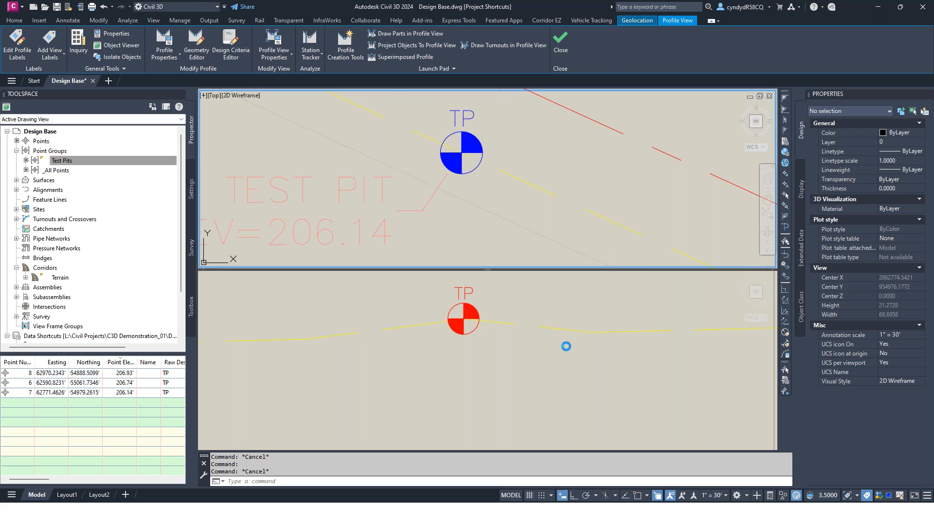
pyautogui.click(518, 382)
pyautogui.press('Escape')
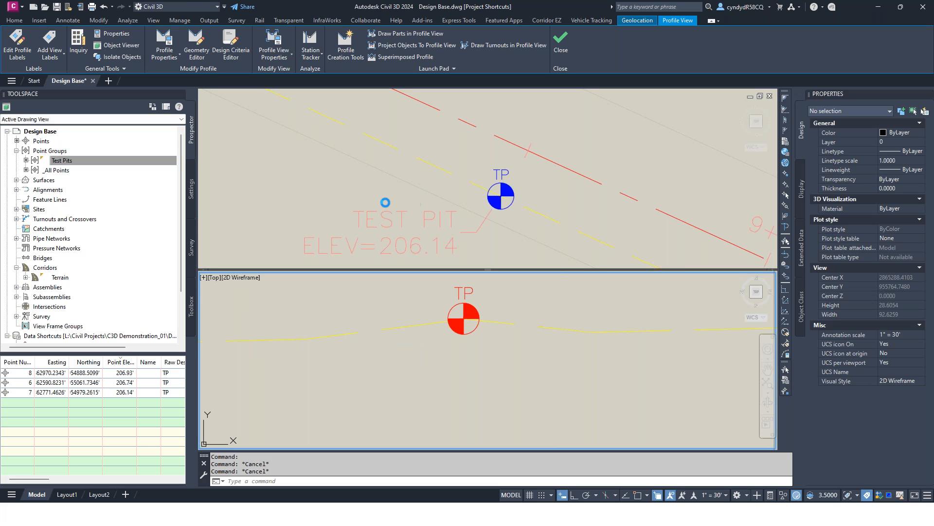
# Step: Inspect the properties of the gas valve block on the gas line in the plan view
pyautogui.click(361, 193)
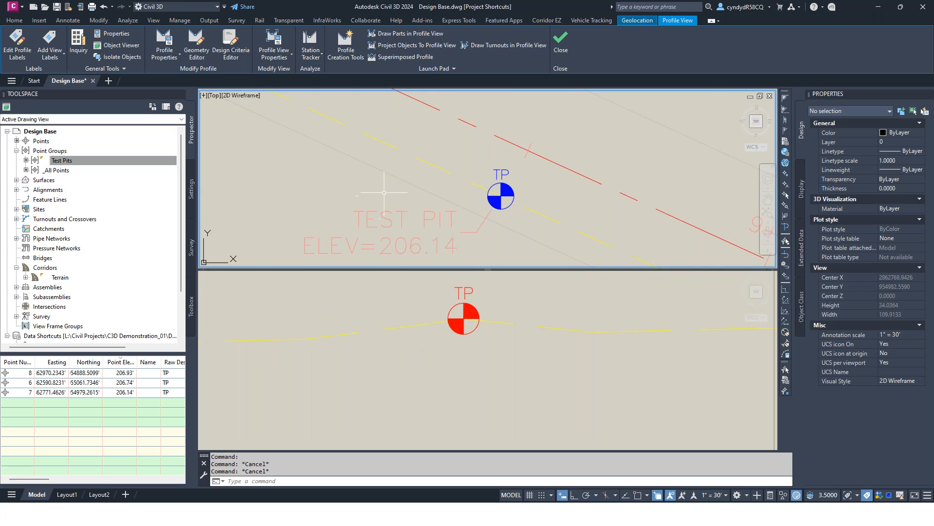
pyautogui.scroll(-5, 392, 192)
pyautogui.moveTo(524, 217); pyautogui.dragTo(482, 174, button='middle')
pyautogui.scroll(6, 500, 199)
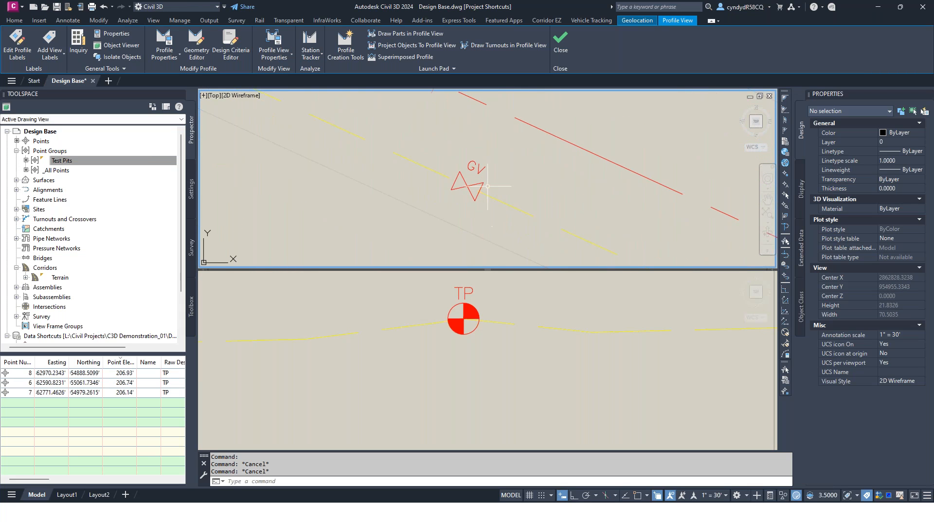
pyautogui.moveTo(483, 182)
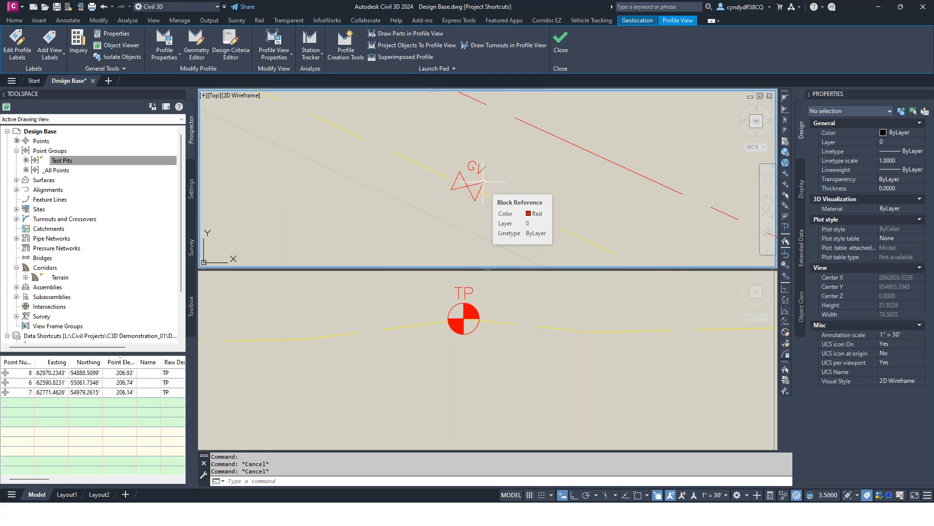
pyautogui.click(483, 182)
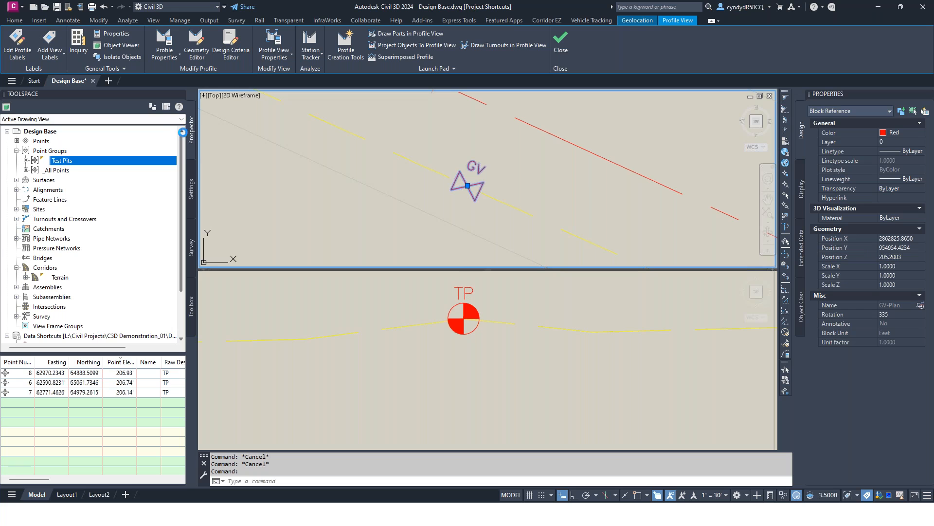
# Step: Open the profile settings of the Gas Valve projection style
pyautogui.click(191, 188)
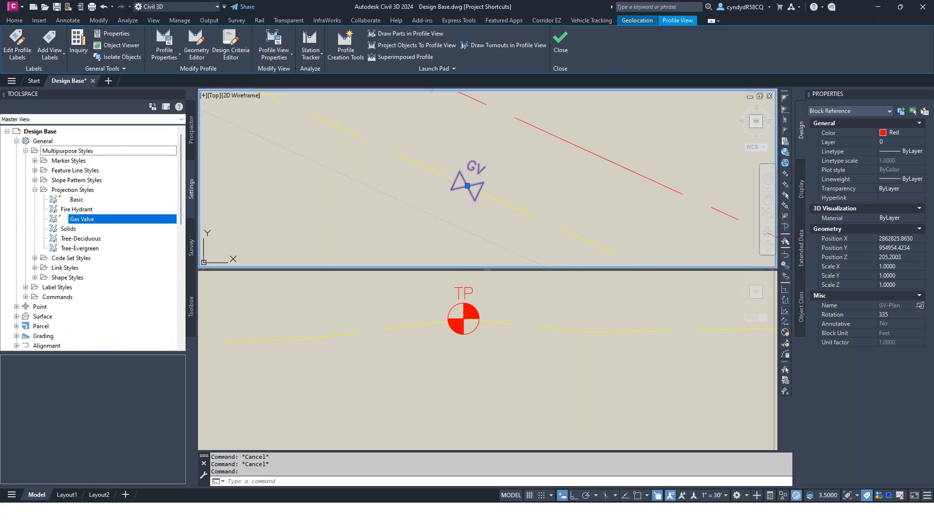
pyautogui.click(59, 150)
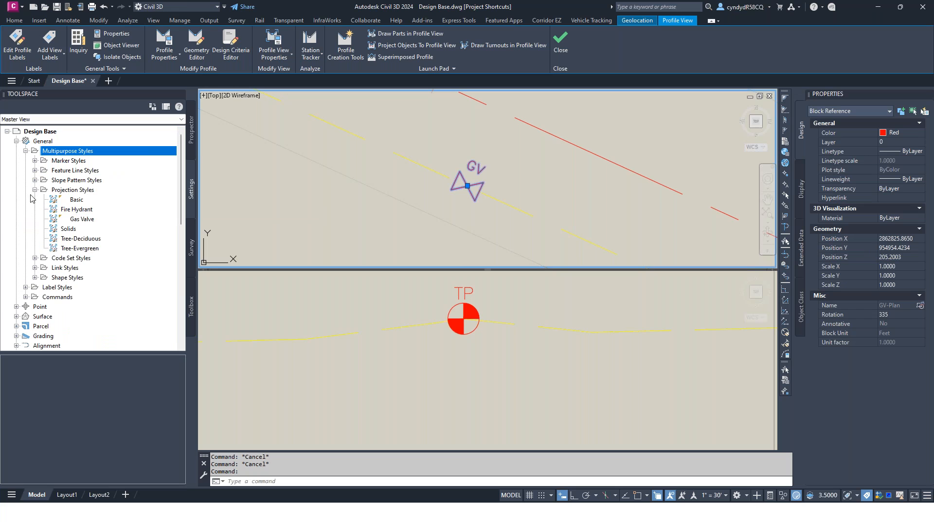
pyautogui.scroll(-1, 76, 282)
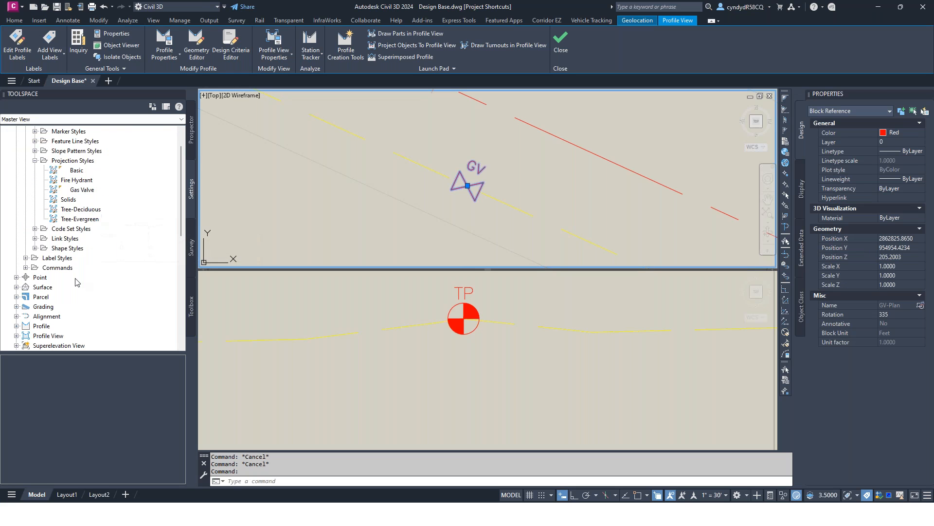
pyautogui.click(82, 189)
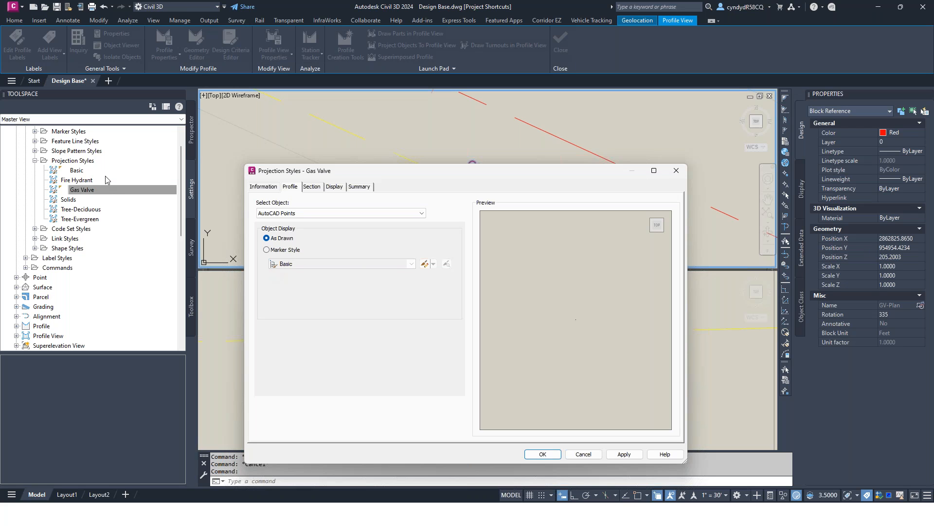
# Step: Review the Gas Valve style's profile display settings for solids, 3D polylines, AutoCAD blocks and multi-view blocks, then close without changes
pyautogui.click(328, 213)
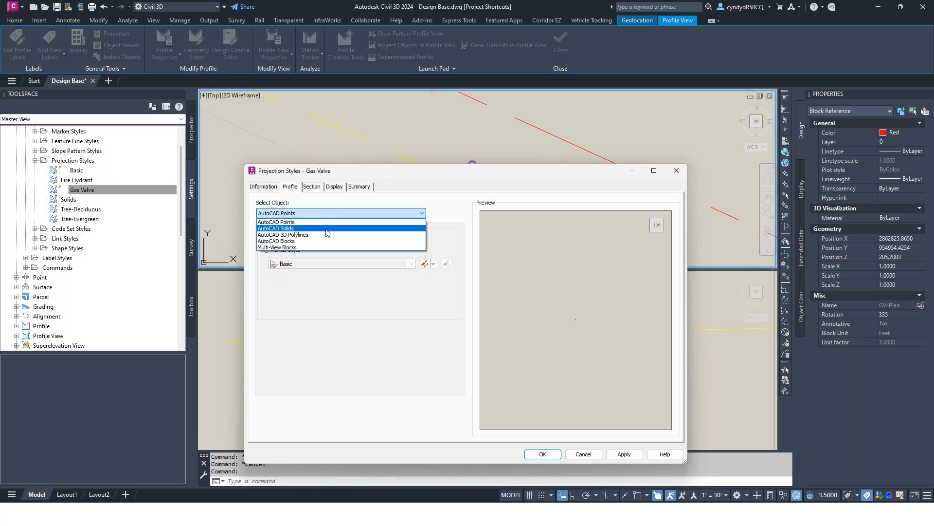
pyautogui.click(327, 228)
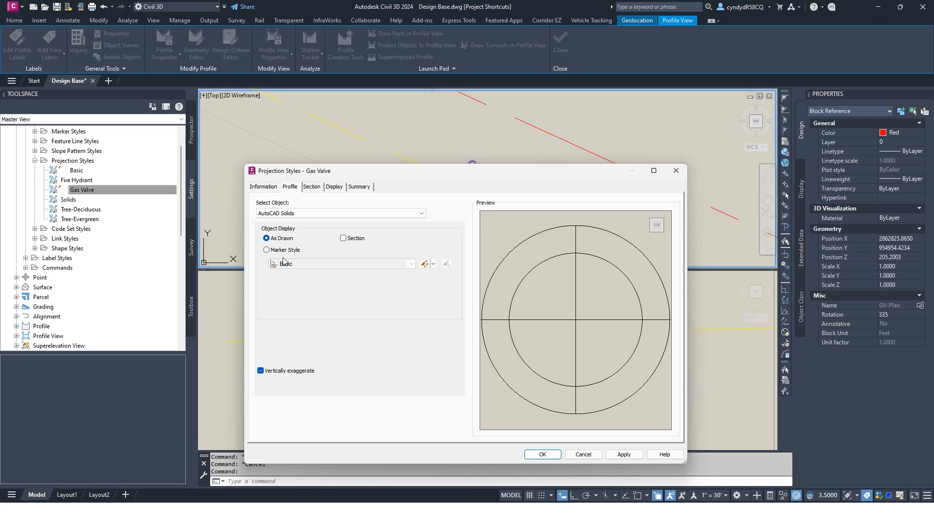
pyautogui.click(299, 212)
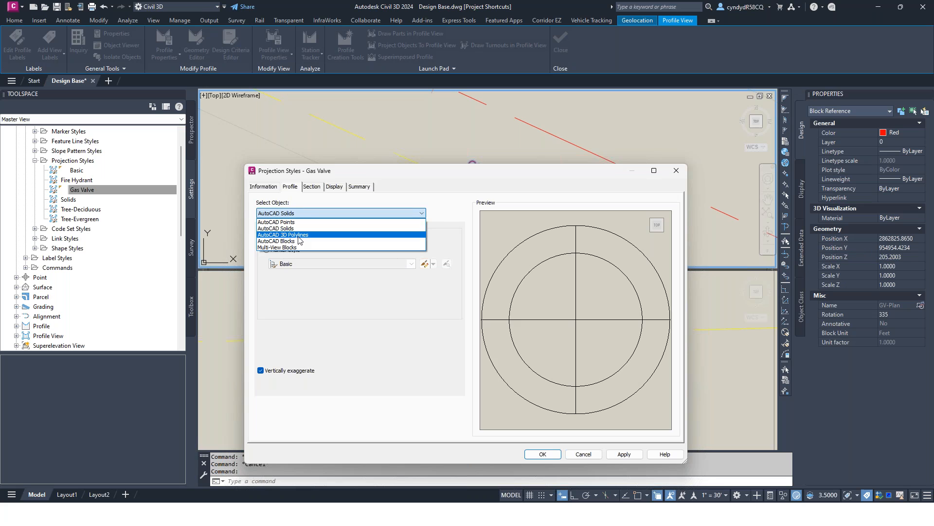
pyautogui.click(299, 234)
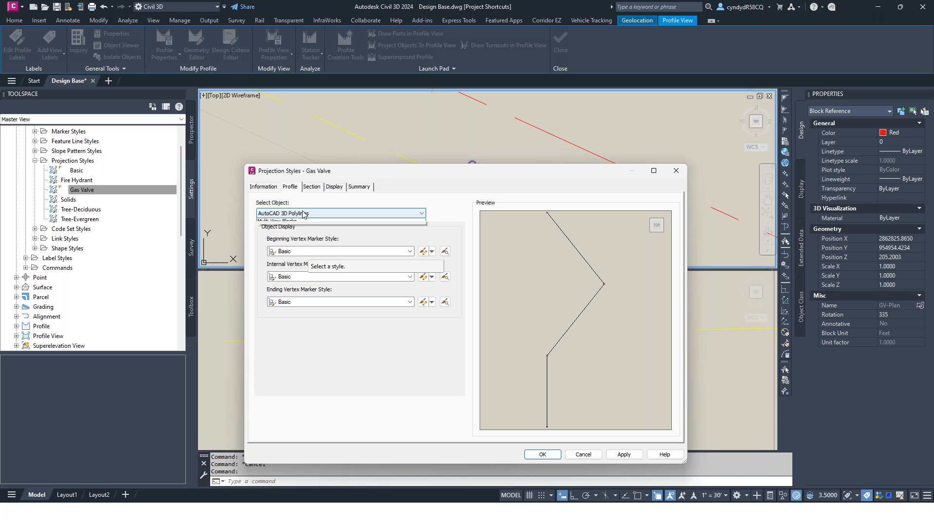
pyautogui.click(305, 213)
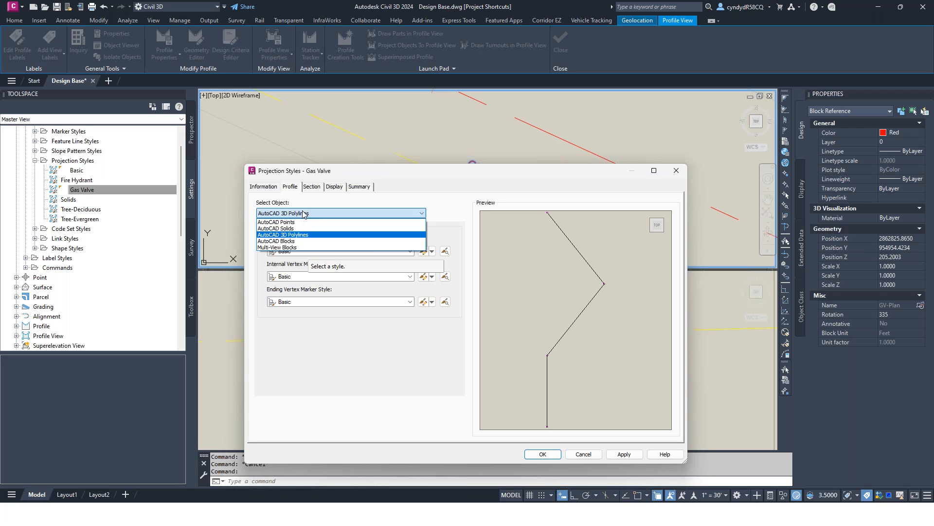
pyautogui.click(292, 242)
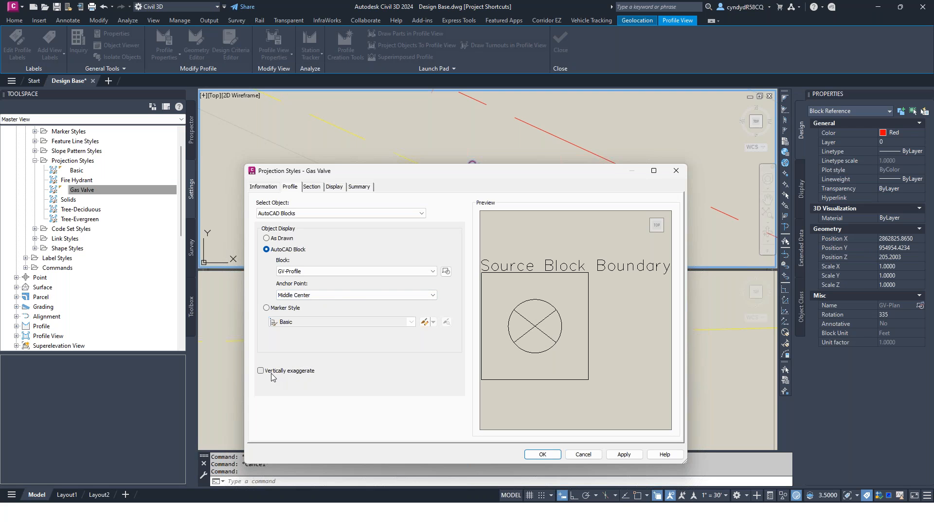
pyautogui.click(320, 213)
pyautogui.click(299, 247)
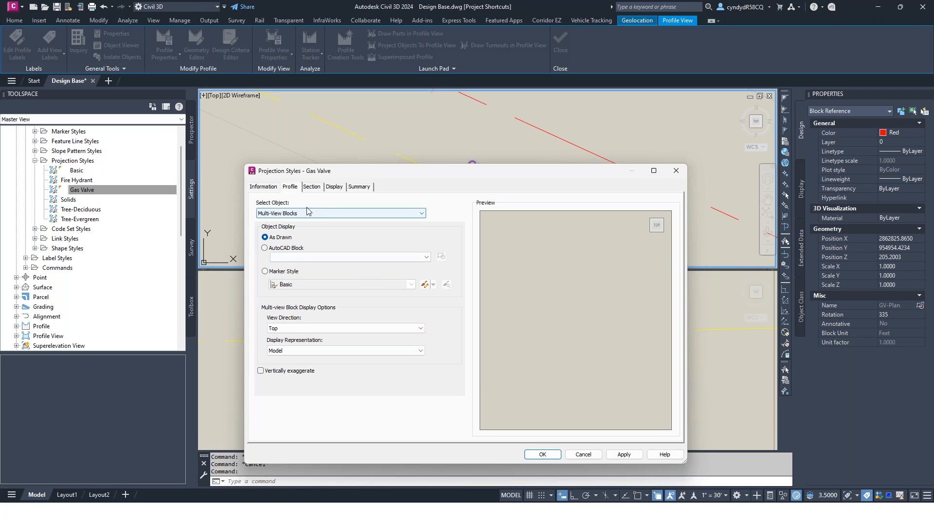
pyautogui.click(331, 213)
pyautogui.click(304, 242)
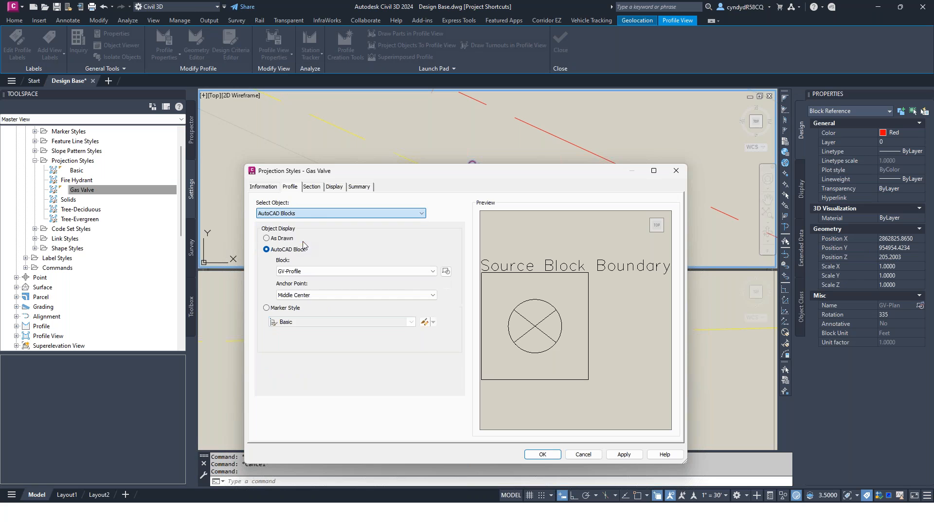
pyautogui.click(582, 454)
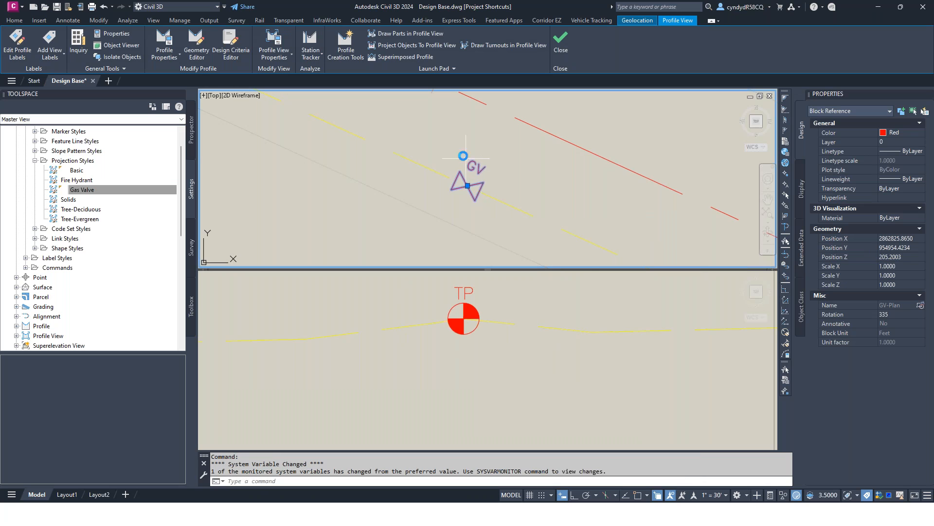
pyautogui.rightClick(469, 134)
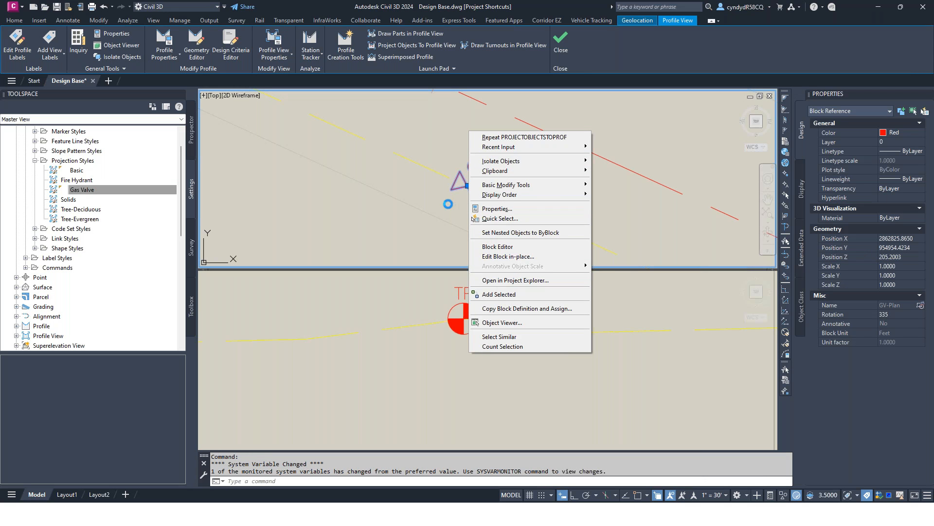
pyautogui.click(444, 158)
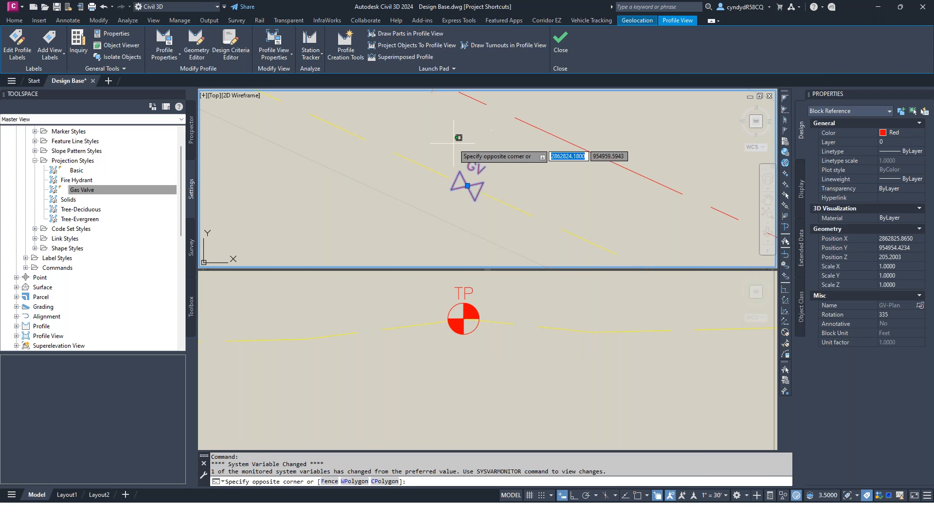
pyautogui.press('Escape')
pyautogui.press('Escape')
pyautogui.press('Escape')
pyautogui.press('Escape')
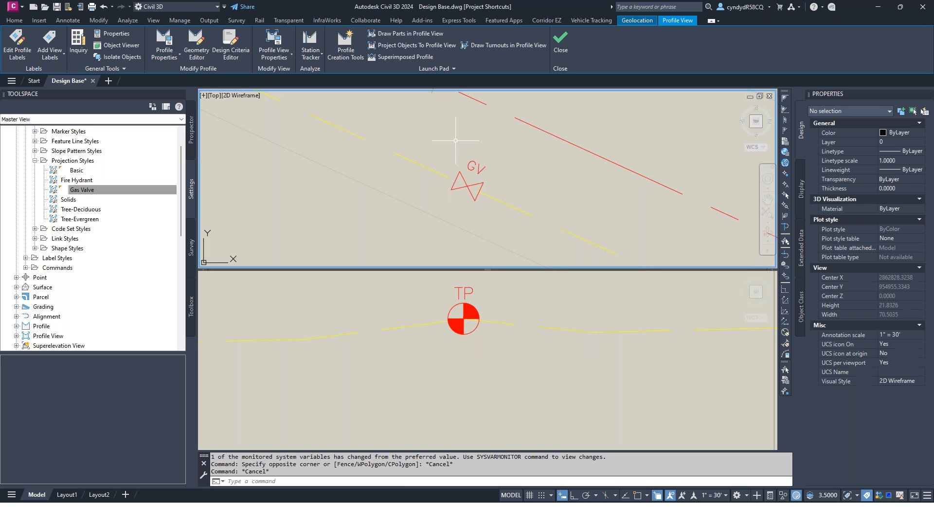
# Step: Try to project all blocks similar to the gas valve into the Bugsy Boulevard profile view
pyautogui.click(475, 171)
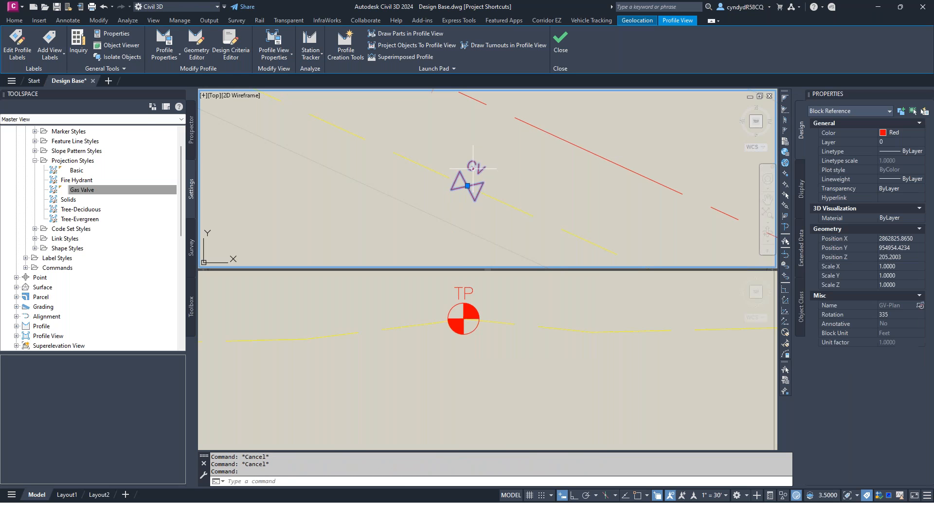
pyautogui.rightClick(461, 140)
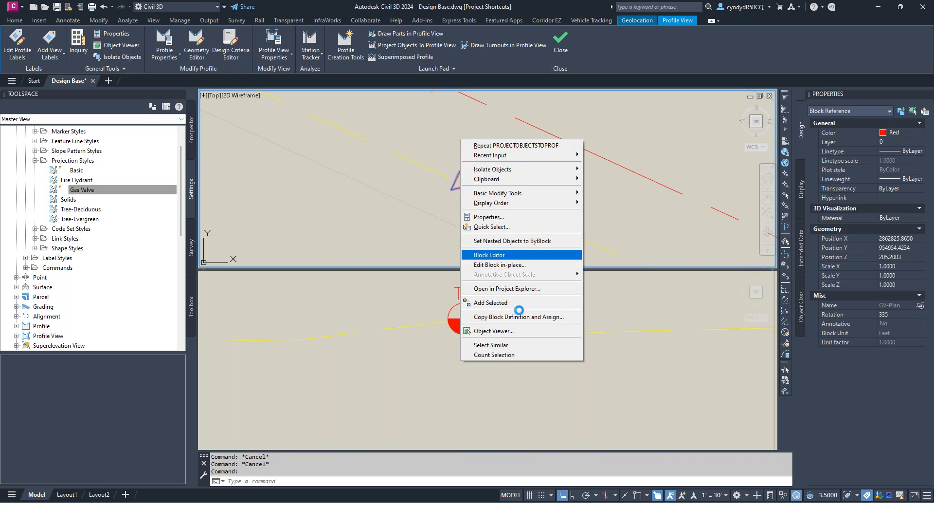
pyautogui.click(506, 345)
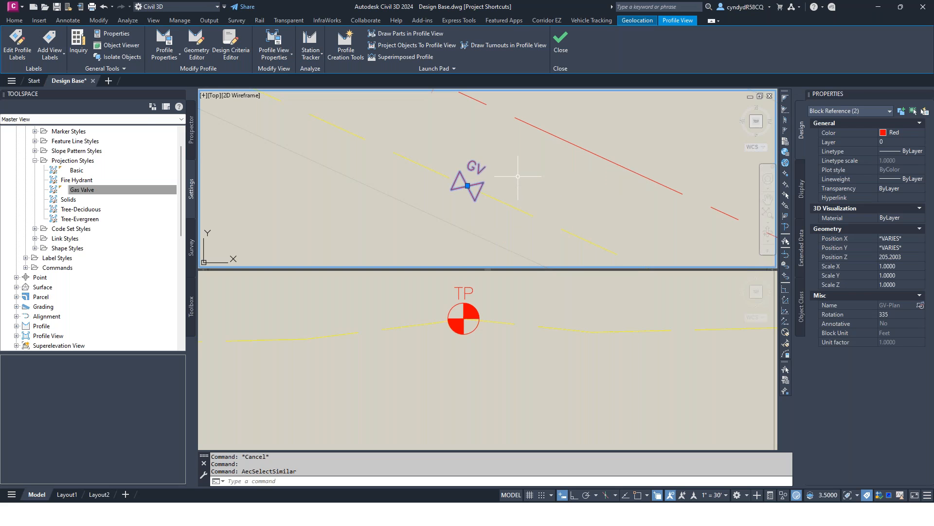
pyautogui.click(430, 48)
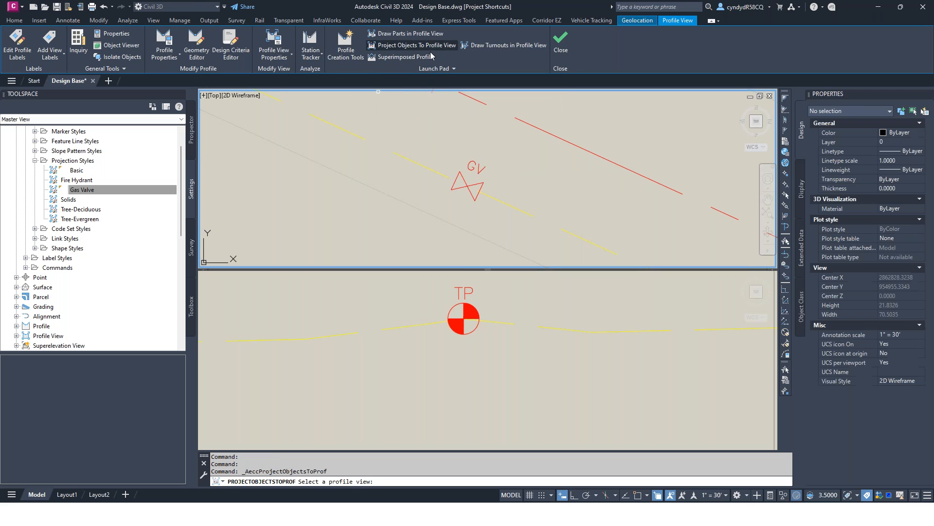
pyautogui.click(421, 295)
pyautogui.scroll(-10, 453, 349)
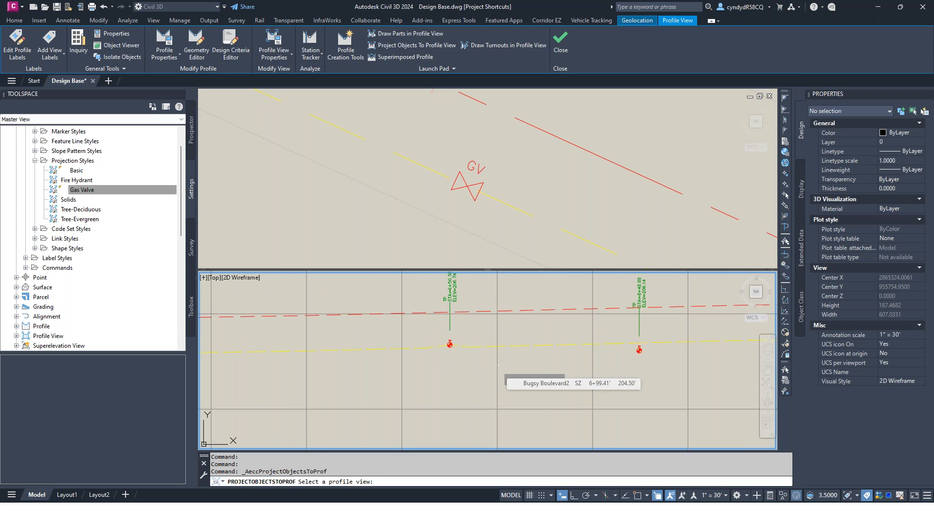
pyautogui.click(496, 366)
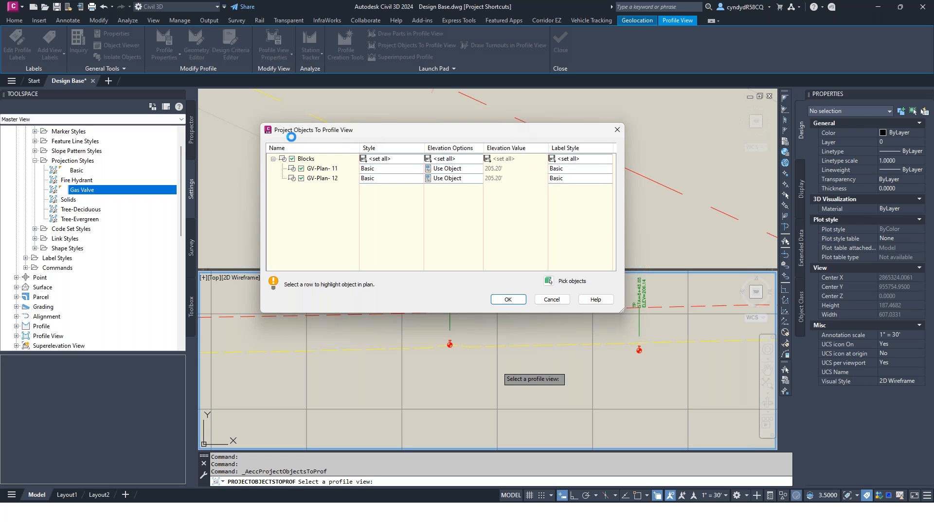
# Step: Try the Gas Valve projection style on both GV-Plan blocks, then cancel the projection
pyautogui.moveTo(360, 131); pyautogui.dragTo(395, 161)
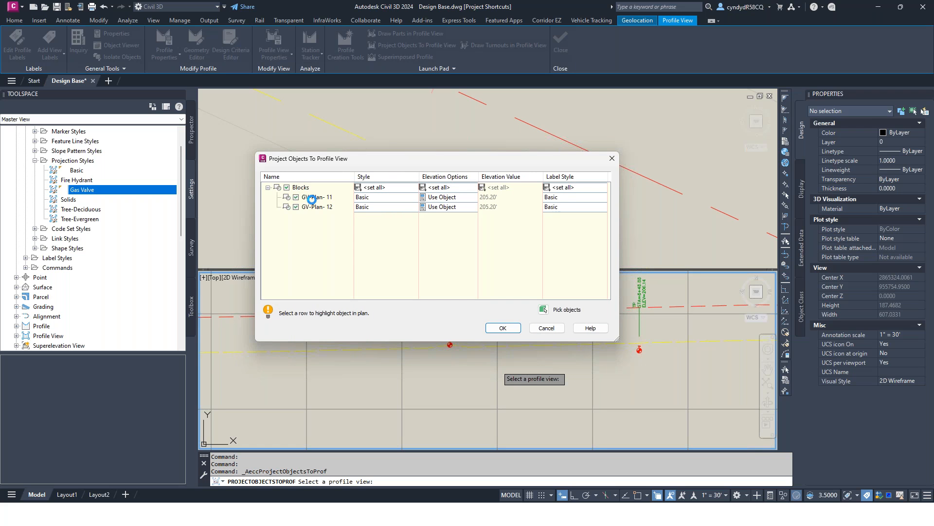
pyautogui.click(400, 187)
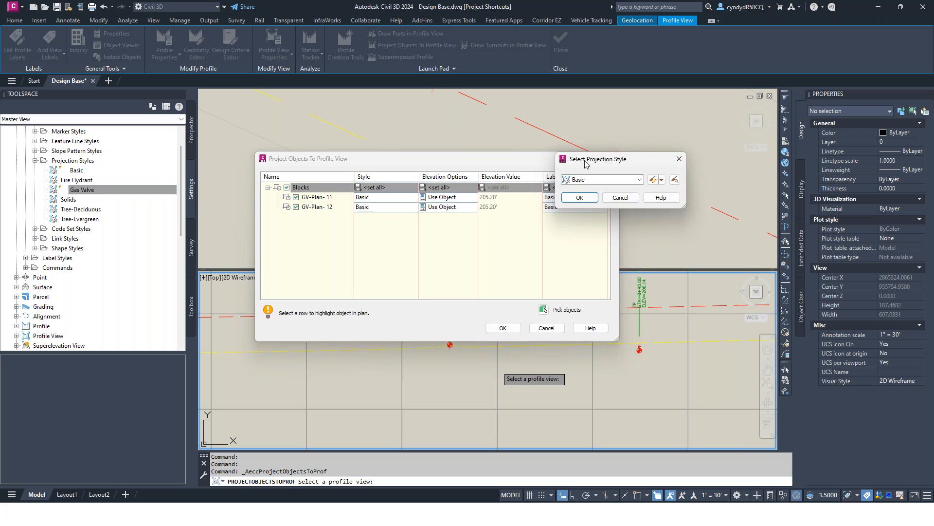
pyautogui.click(600, 179)
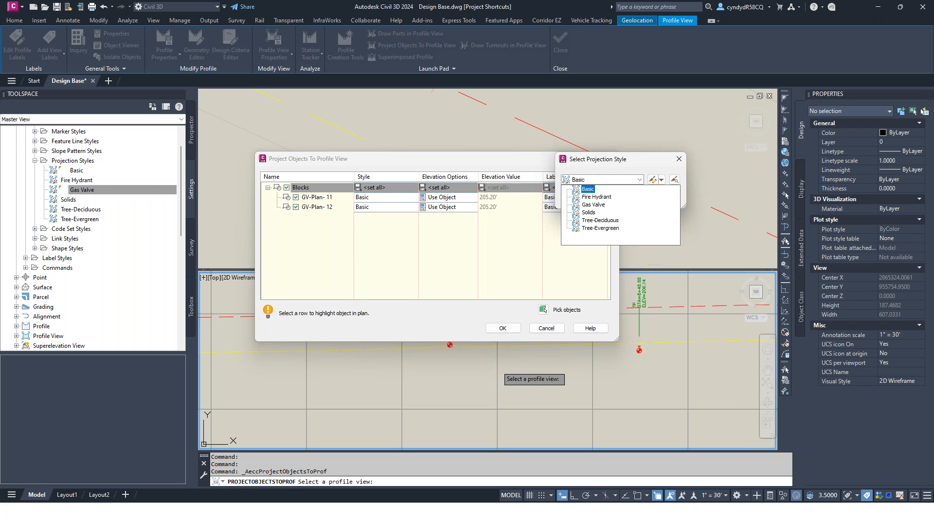
pyautogui.click(594, 205)
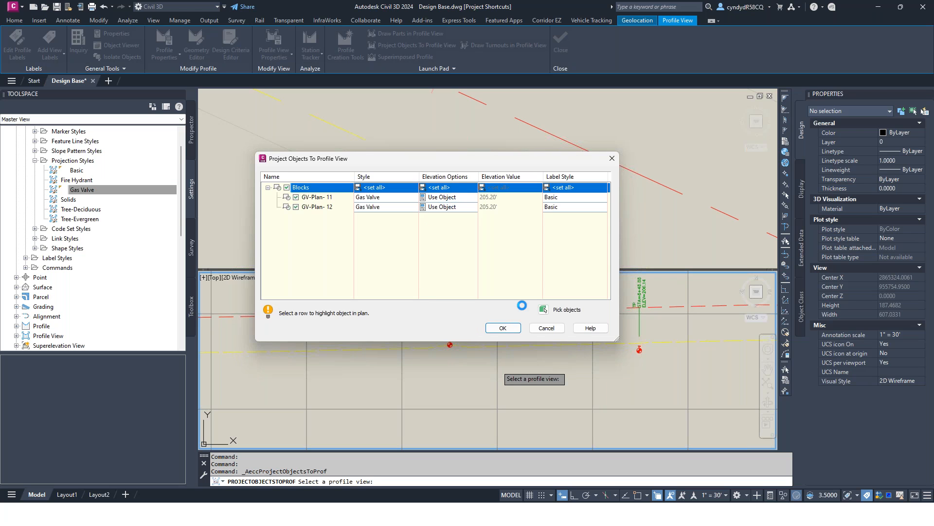
pyautogui.click(551, 328)
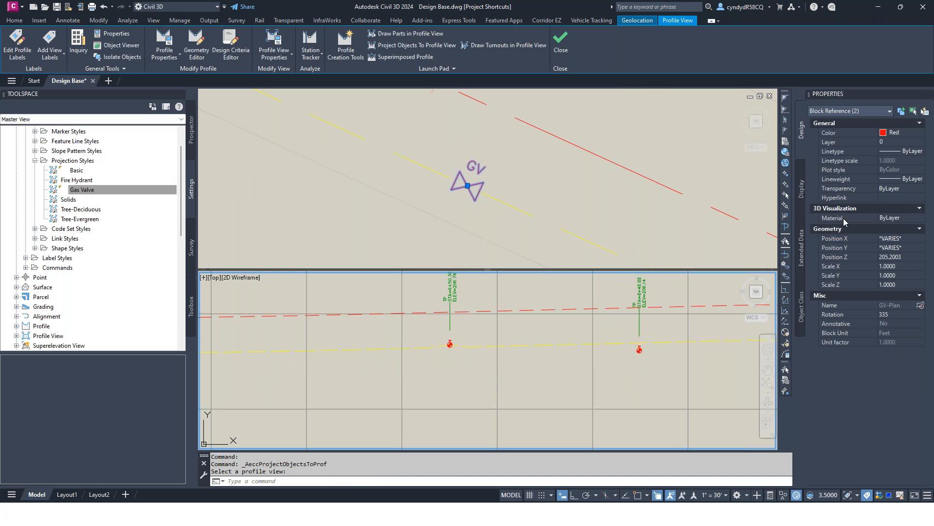
# Step: Check the Z position of the gas valve block beyond the ELEV=206.14 test pit
pyautogui.press('Escape')
pyautogui.press('Escape')
pyautogui.press('Escape')
pyautogui.click(475, 180)
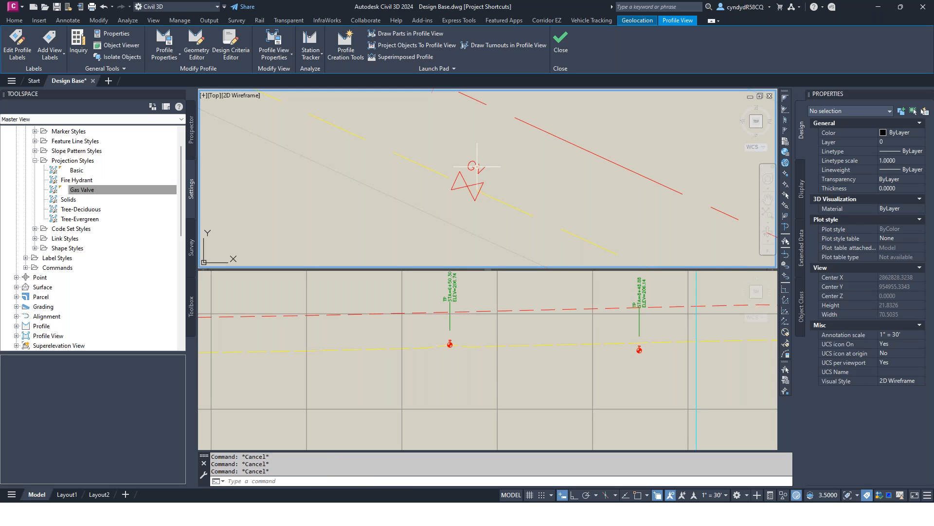
pyautogui.click(475, 164)
pyautogui.click(473, 160)
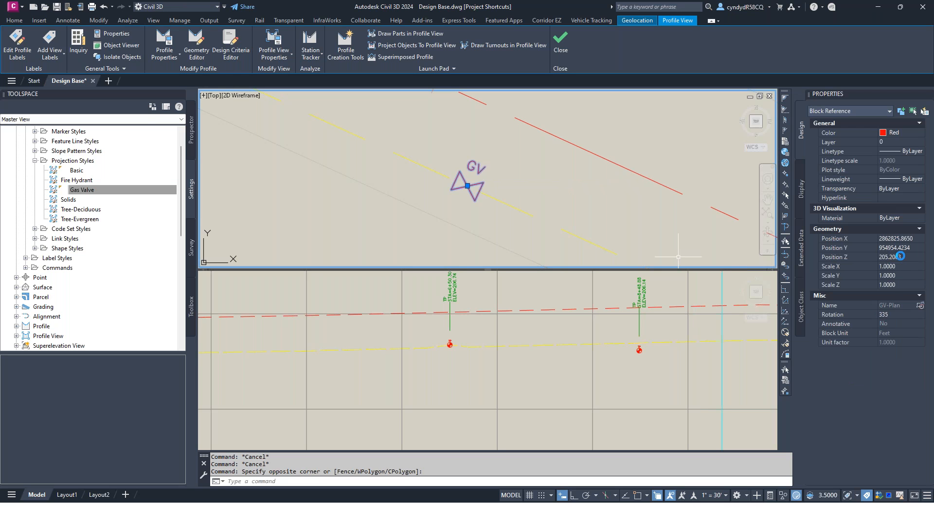
# Step: Check the Z position of the other gas valve block, just before station 6+00 in the plan view
pyautogui.scroll(-3, 518, 181)
pyautogui.scroll(-3, 519, 181)
pyautogui.scroll(3, 507, 181)
pyautogui.scroll(-3, 496, 177)
pyautogui.moveTo(496, 177)
pyautogui.mouseDown(button='middle')
pyautogui.moveTo(401, 180)
pyautogui.moveTo(272, 103)
pyautogui.moveTo(492, 189)
pyautogui.mouseUp(button='middle')
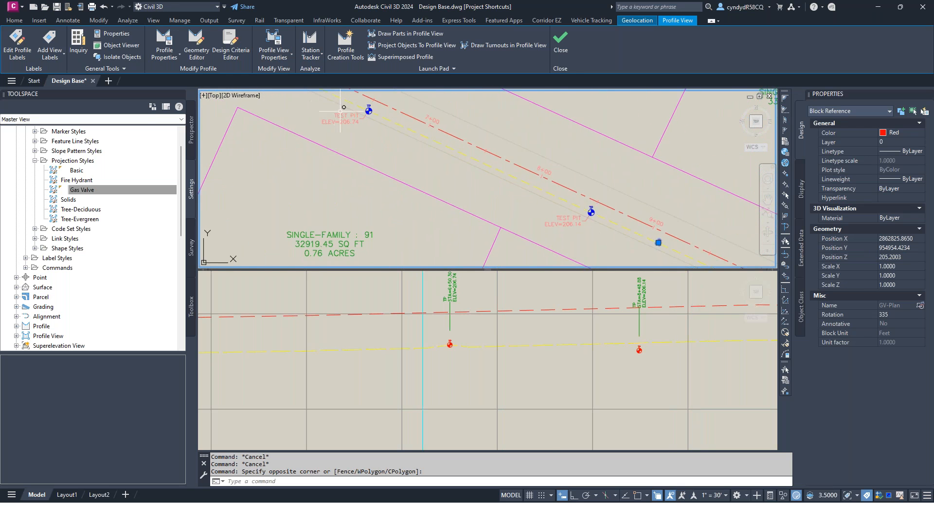
pyautogui.moveTo(343, 116); pyautogui.dragTo(482, 222, button='middle')
pyautogui.scroll(8, 365, 210)
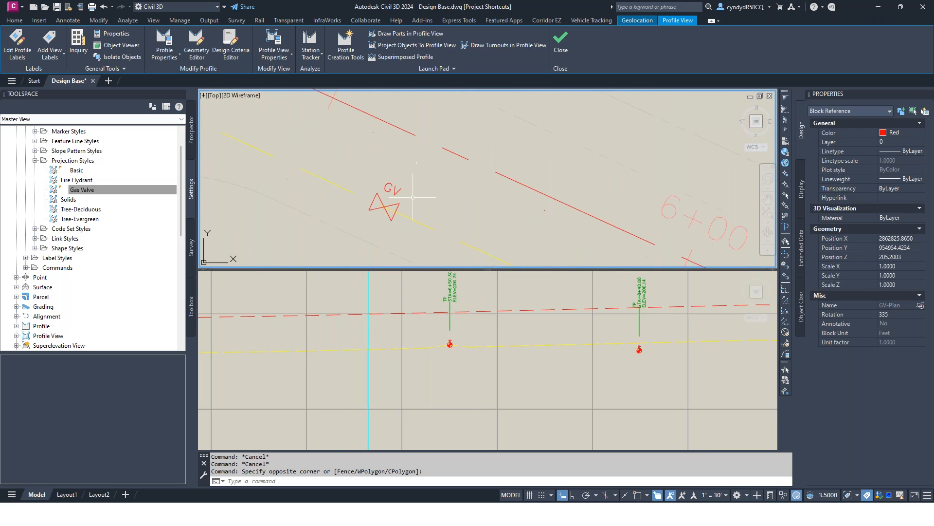
pyautogui.press('Escape')
pyautogui.click(387, 206)
pyautogui.press('Escape')
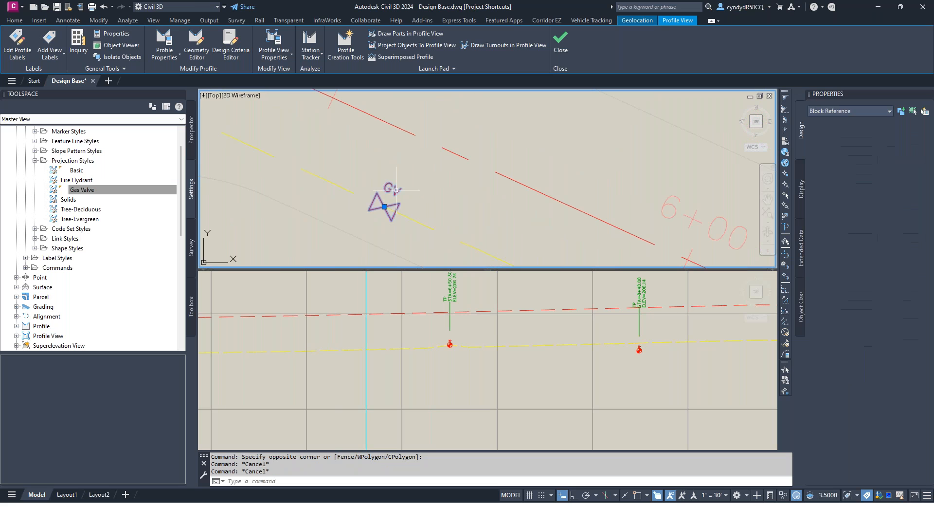
pyautogui.click(392, 219)
pyautogui.scroll(-2, 392, 218)
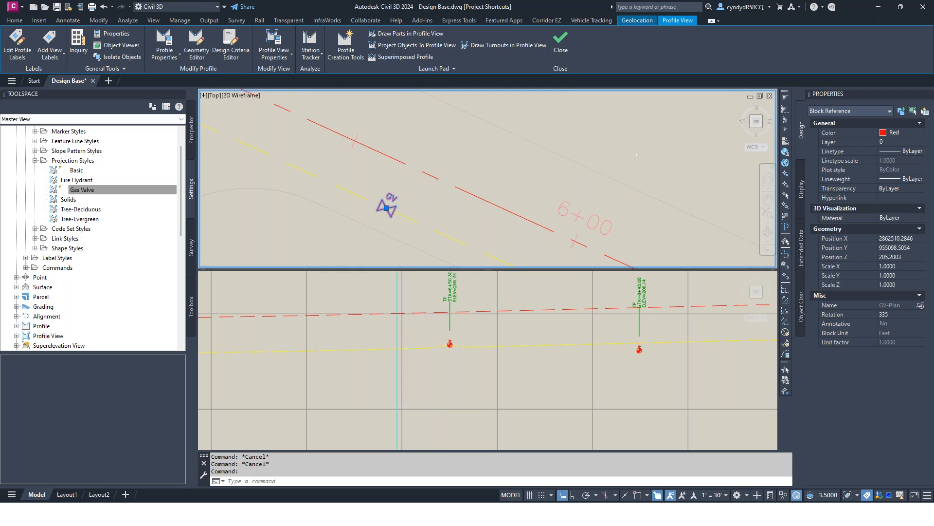
pyautogui.scroll(-3, 578, 175)
pyautogui.scroll(3, 503, 187)
pyautogui.scroll(5, 504, 188)
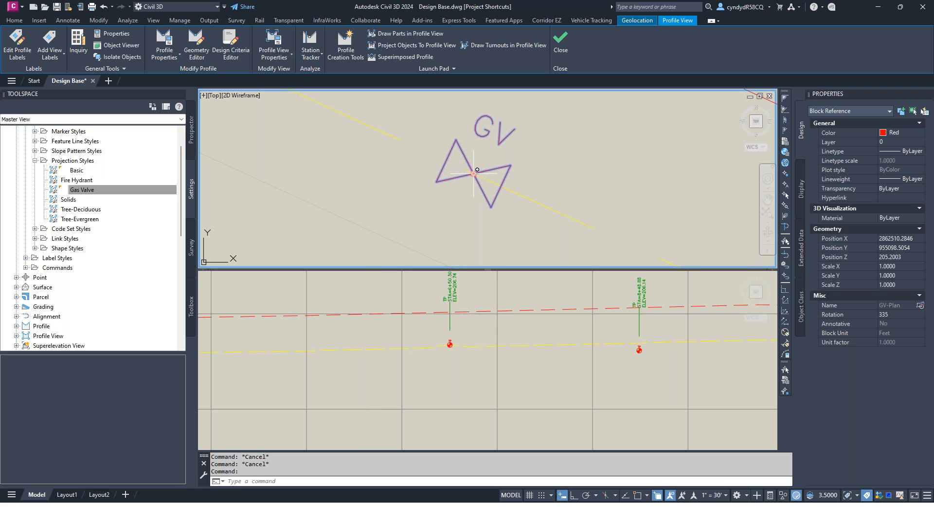
# Step: Select all blocks similar to the gas valve near station 6+00 and start projecting them into the Bugsy Boulevard profile view
pyautogui.scroll(-5, 524, 161)
pyautogui.moveTo(559, 158); pyautogui.dragTo(409, 135, button='middle')
pyautogui.rightClick(409, 135)
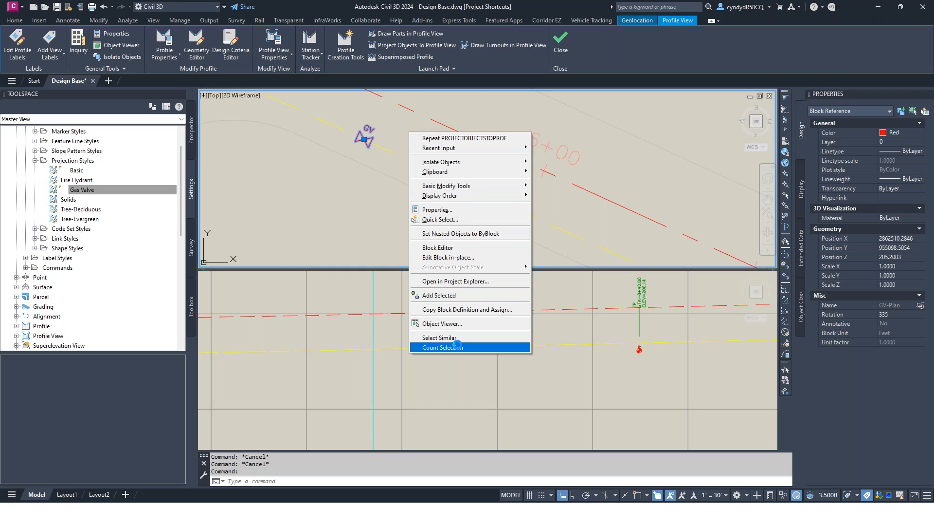
pyautogui.click(455, 337)
pyautogui.click(417, 47)
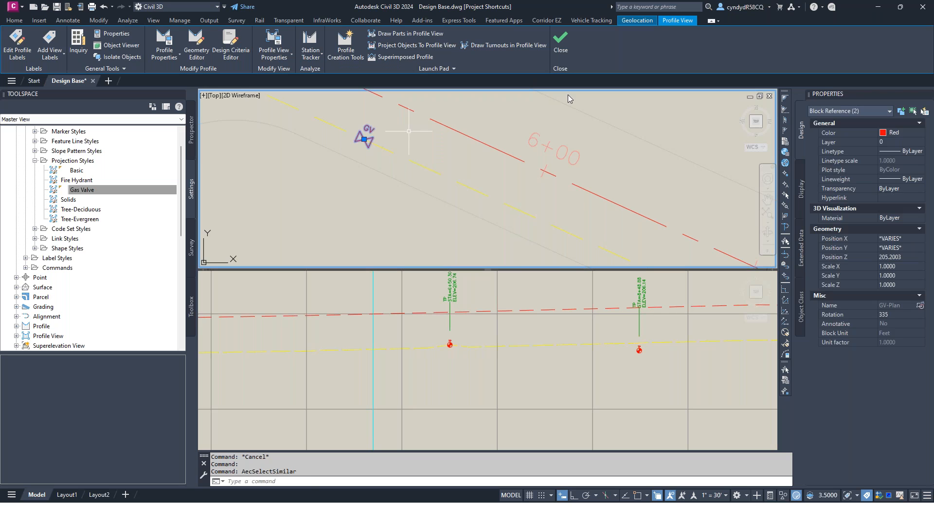
pyautogui.click(495, 357)
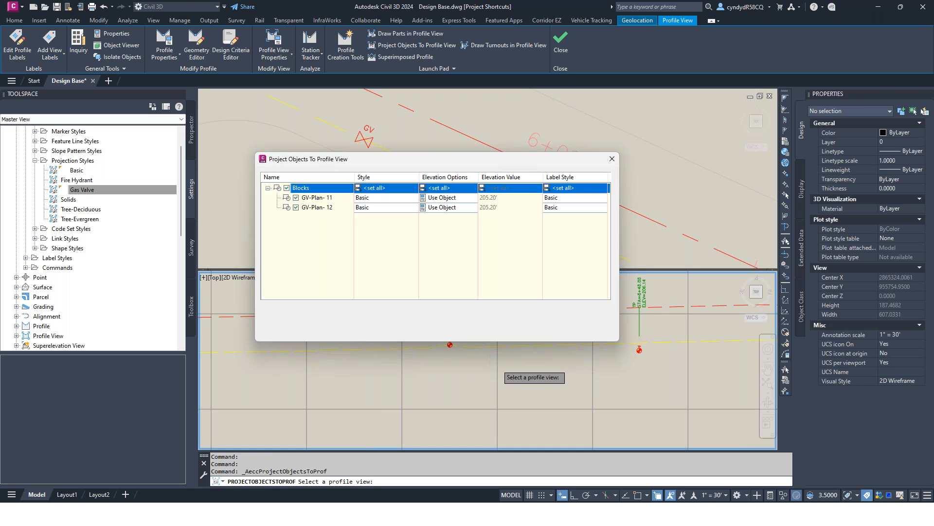
# Step: Set the projection style of all gas valve blocks being projected to Gas Valve
pyautogui.click(388, 190)
pyautogui.click(591, 177)
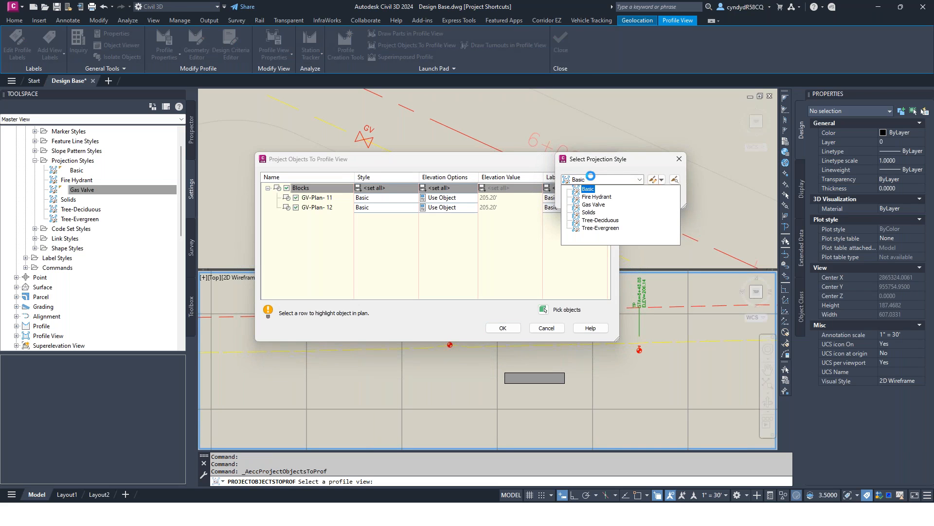
pyautogui.click(594, 205)
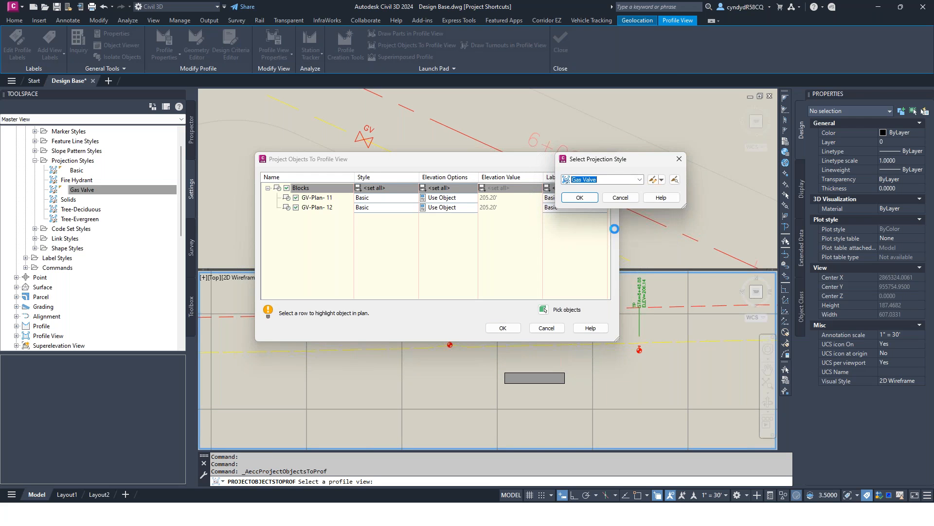
pyautogui.click(580, 198)
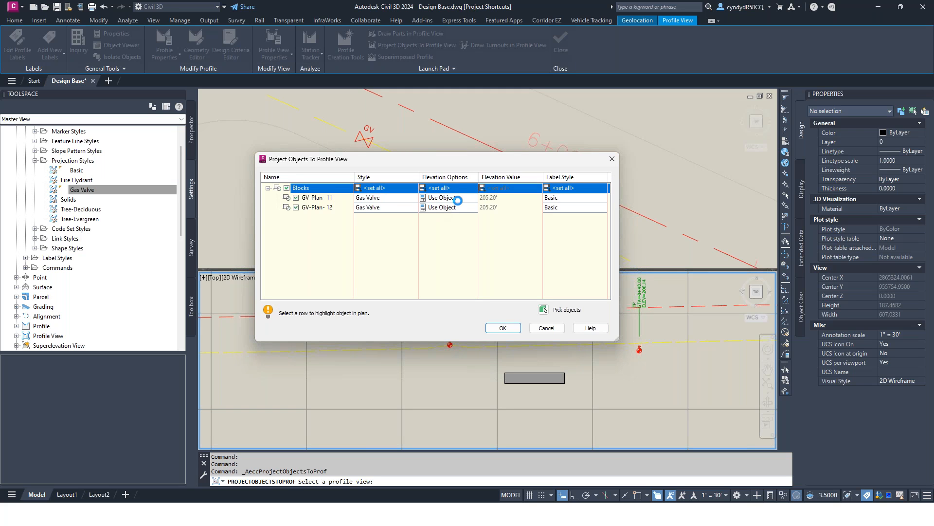
# Step: Set the label style of all the blocks to Gas Valve and project them into the profile view
pyautogui.click(559, 188)
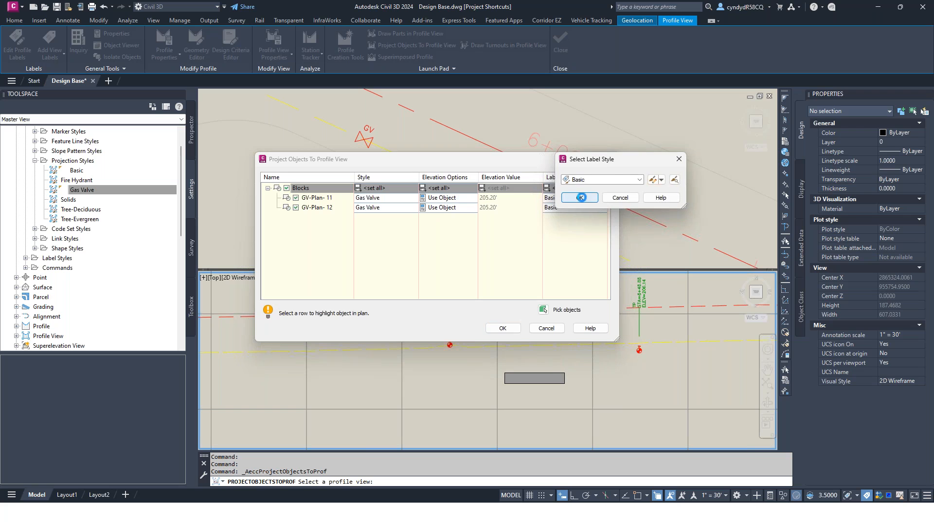
pyautogui.click(639, 179)
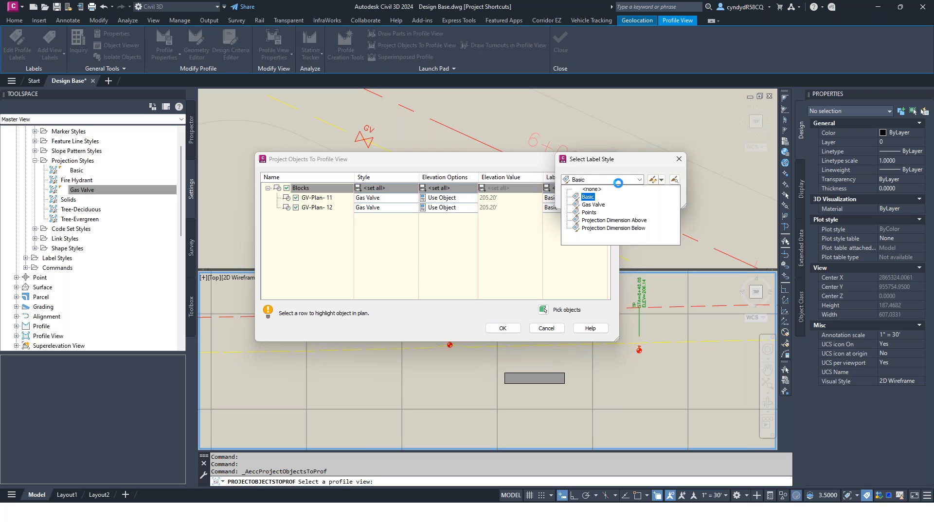
pyautogui.click(593, 204)
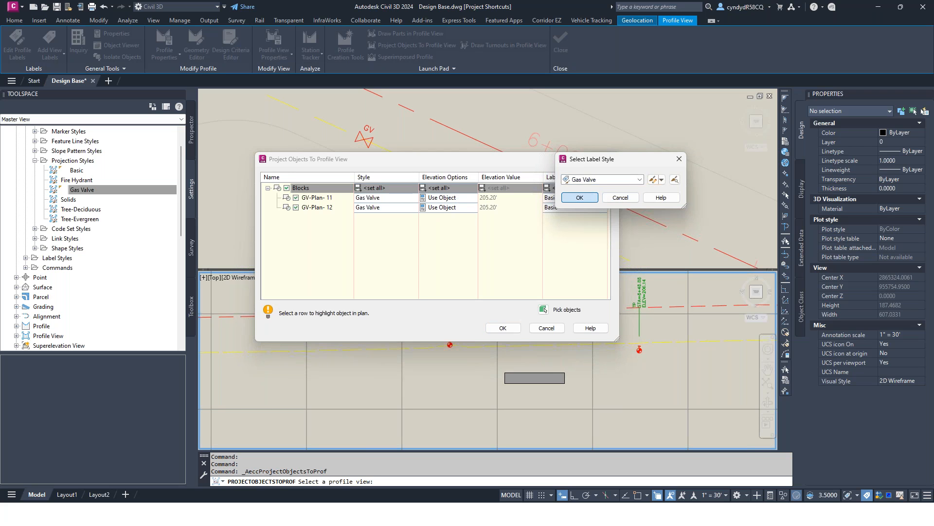
pyautogui.click(580, 197)
pyautogui.click(503, 327)
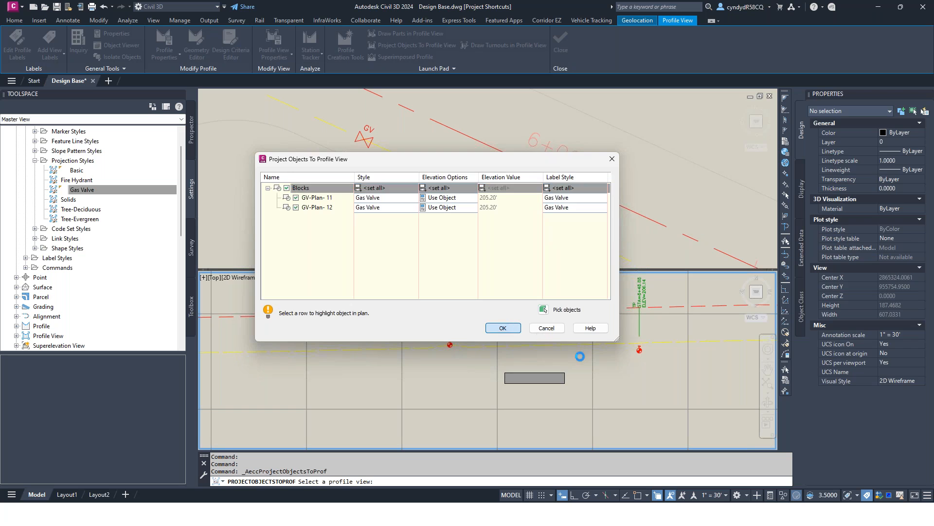
# Step: Move the projected gas valve near station 5+61.57 up onto the yellow gas line in the profile view, accepting the manual elevation option, and deselect it
pyautogui.scroll(5, 366, 360)
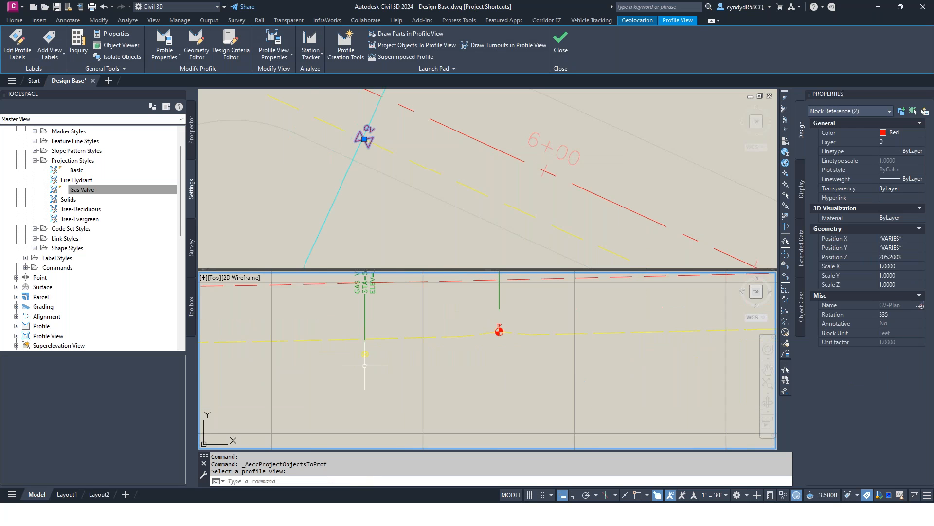
pyautogui.scroll(-3, 410, 362)
pyautogui.moveTo(400, 378); pyautogui.dragTo(455, 363, button='middle')
pyautogui.scroll(4, 440, 336)
pyautogui.moveTo(448, 322); pyautogui.dragTo(441, 353, button='middle')
pyautogui.click(454, 334)
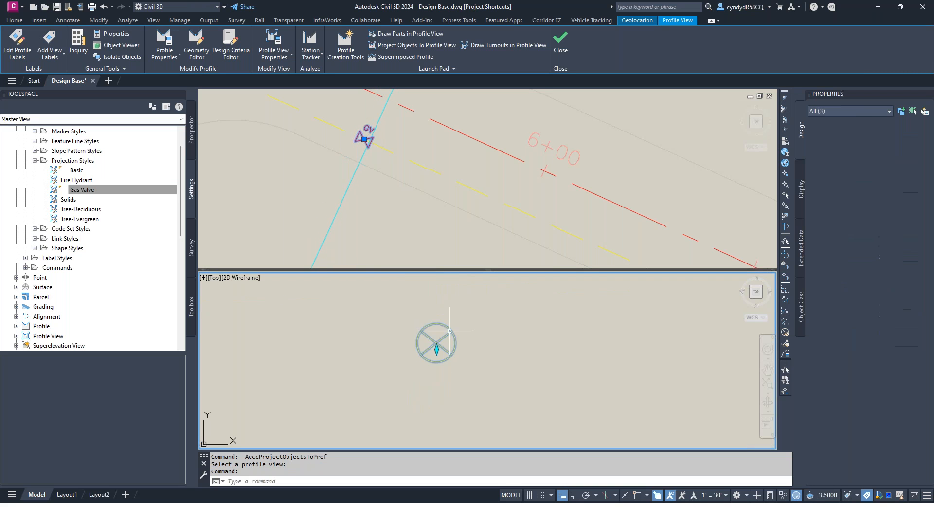
pyautogui.scroll(-2, 477, 364)
pyautogui.scroll(2, 459, 366)
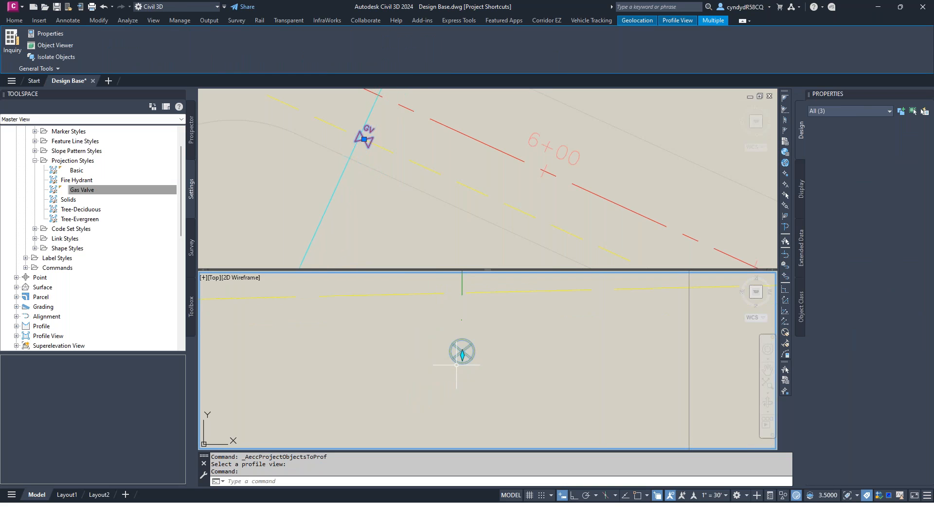
pyautogui.scroll(2, 462, 360)
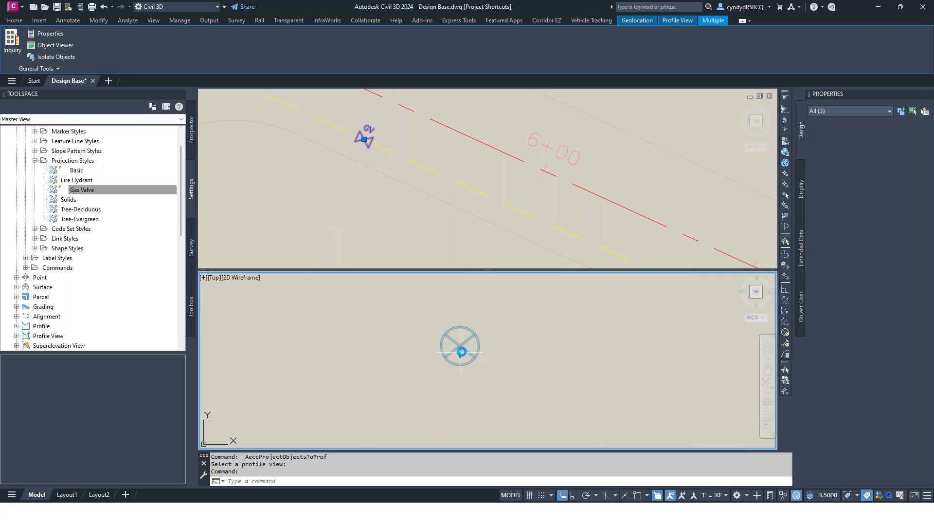
pyautogui.click(460, 351)
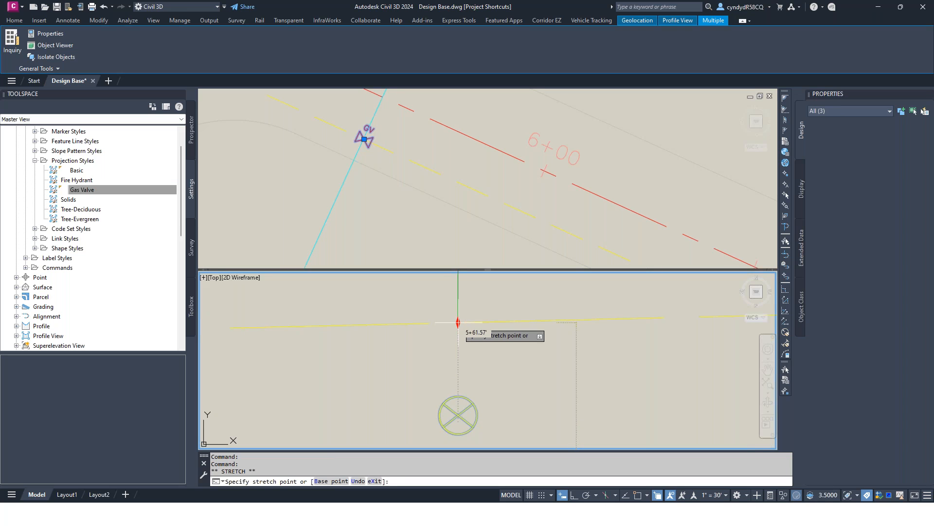
pyautogui.click(457, 322)
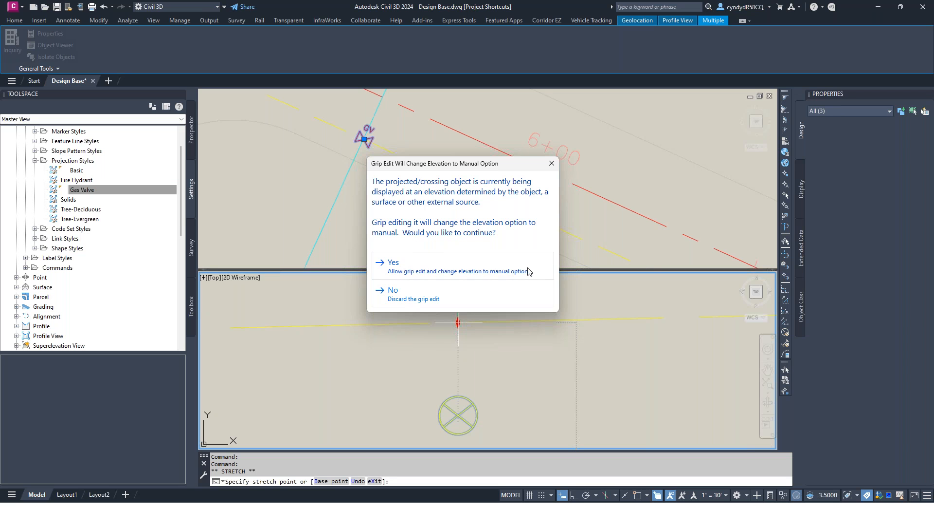
pyautogui.click(444, 270)
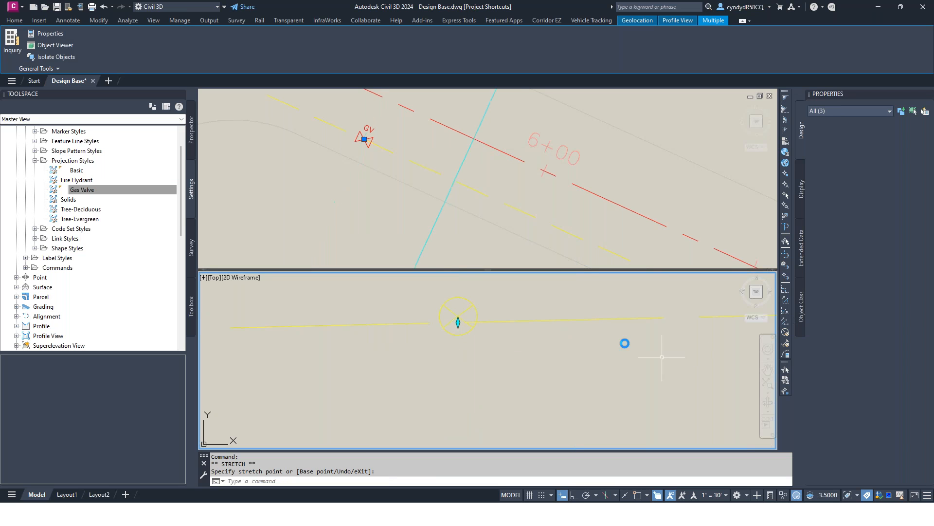
pyautogui.scroll(-2, 653, 346)
pyautogui.moveTo(695, 361); pyautogui.dragTo(426, 359, button='middle')
pyautogui.moveTo(550, 358); pyautogui.dragTo(636, 364, button='middle')
pyautogui.press('Escape')
pyautogui.press('Escape')
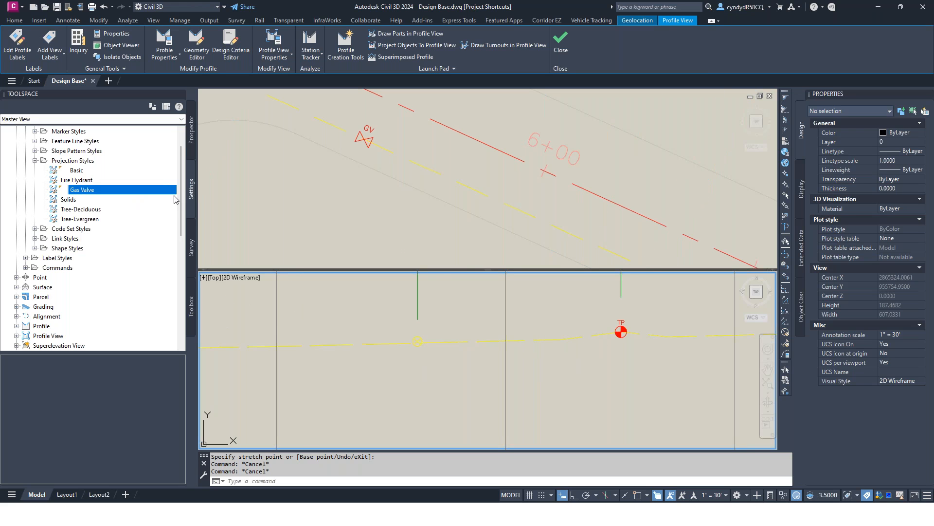
# Step: Collapse the General settings and list the projection label styles of the Profile View collection
pyautogui.scroll(1, 36, 280)
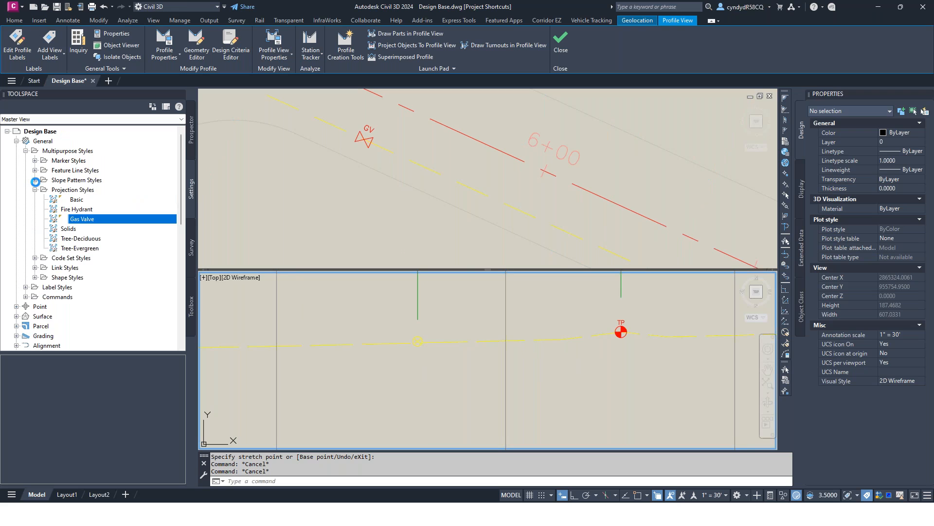
pyautogui.click(16, 141)
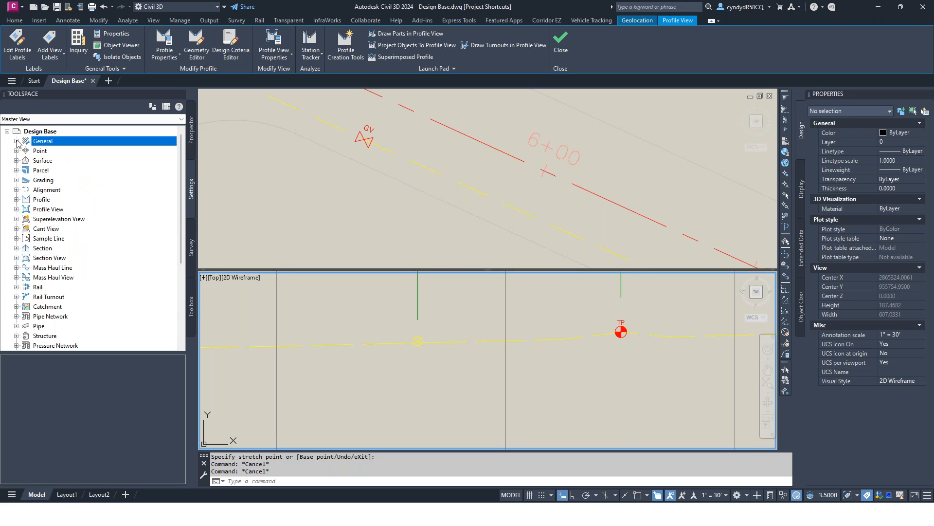
pyautogui.doubleClick(44, 209)
pyautogui.click(60, 228)
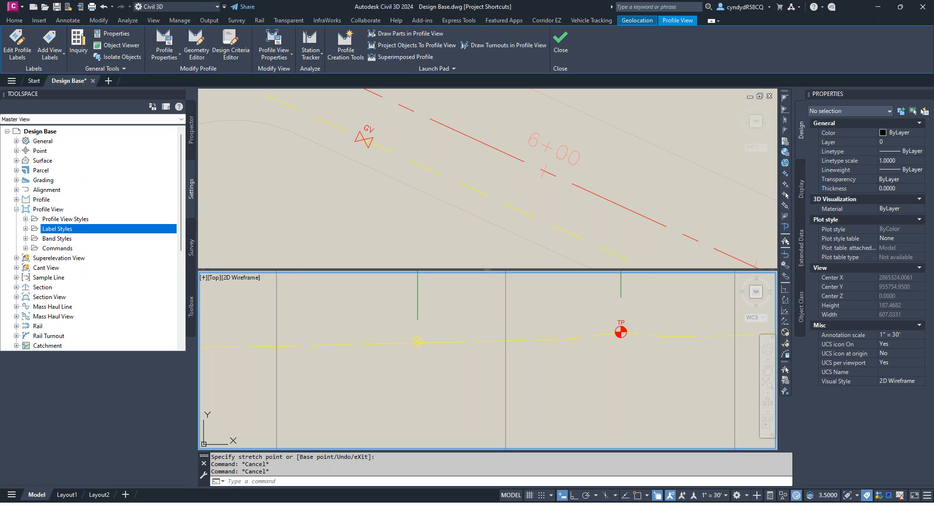
pyautogui.doubleClick(61, 228)
pyautogui.click(72, 258)
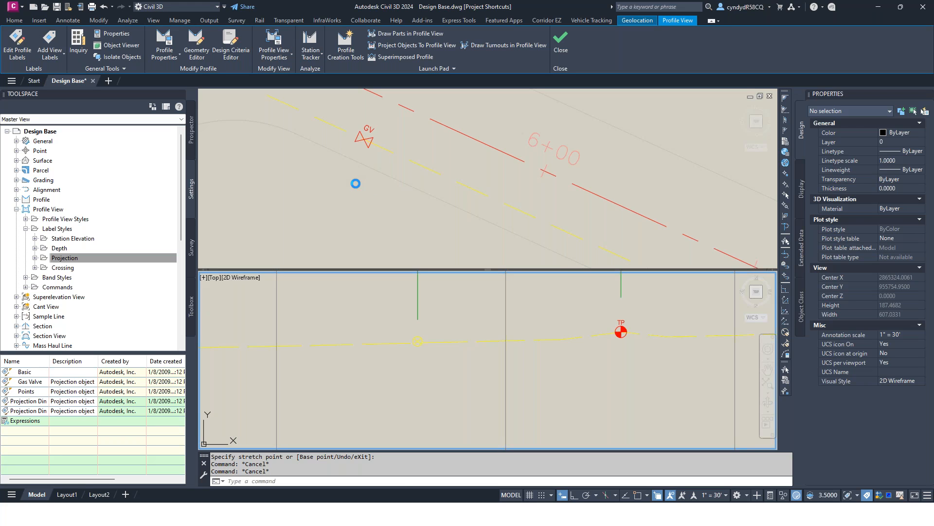
# Step: Look up the MVBLOCK commands and choose MVBLOCKDEFINE for defining a multi-view block
pyautogui.click(383, 480)
pyautogui.write('mvblock')
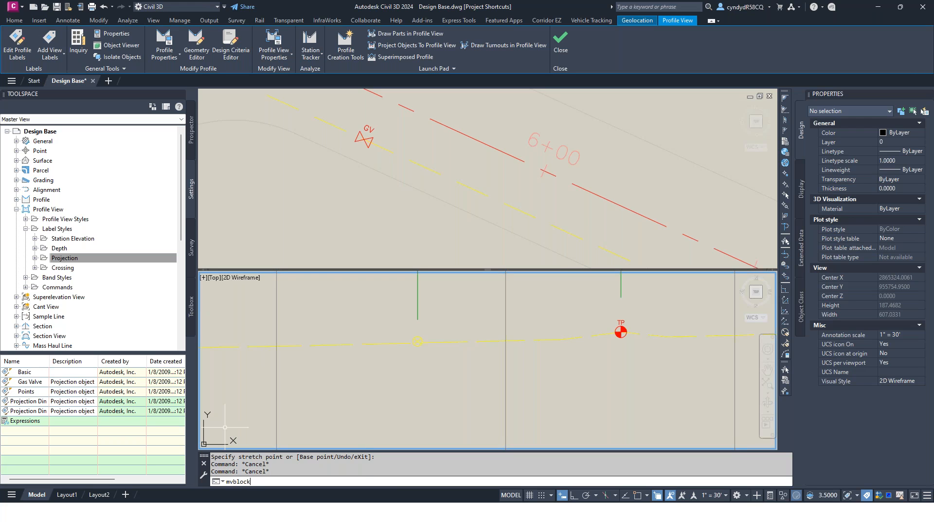
pyautogui.press('Down')
pyautogui.press('Down')
pyautogui.press('Down')
pyautogui.press('Down')
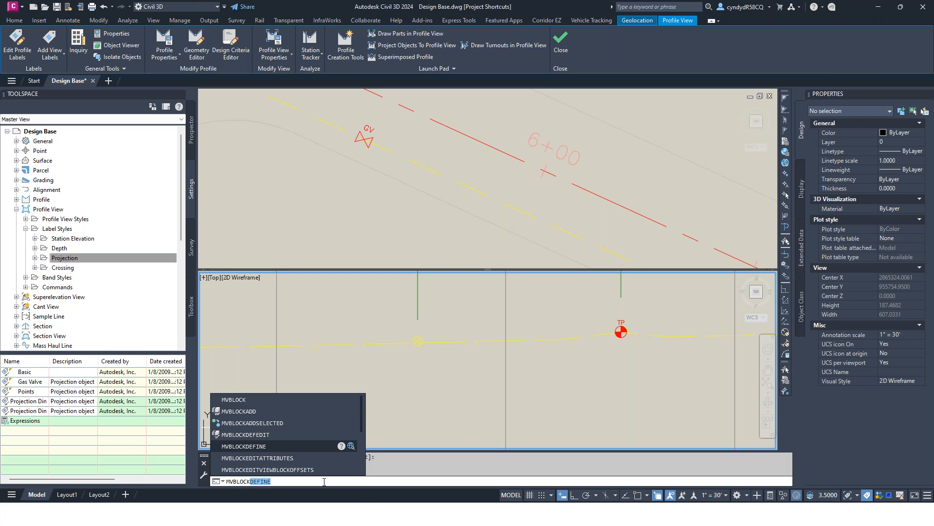